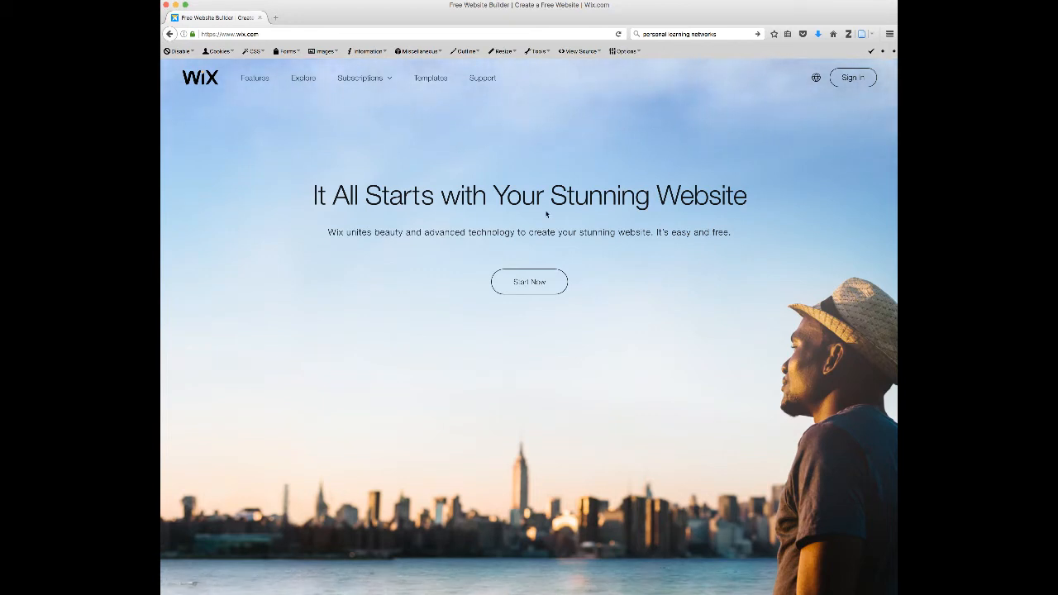
# - Start creating a new website from the Wix homepage
pyautogui.click(344, 34)
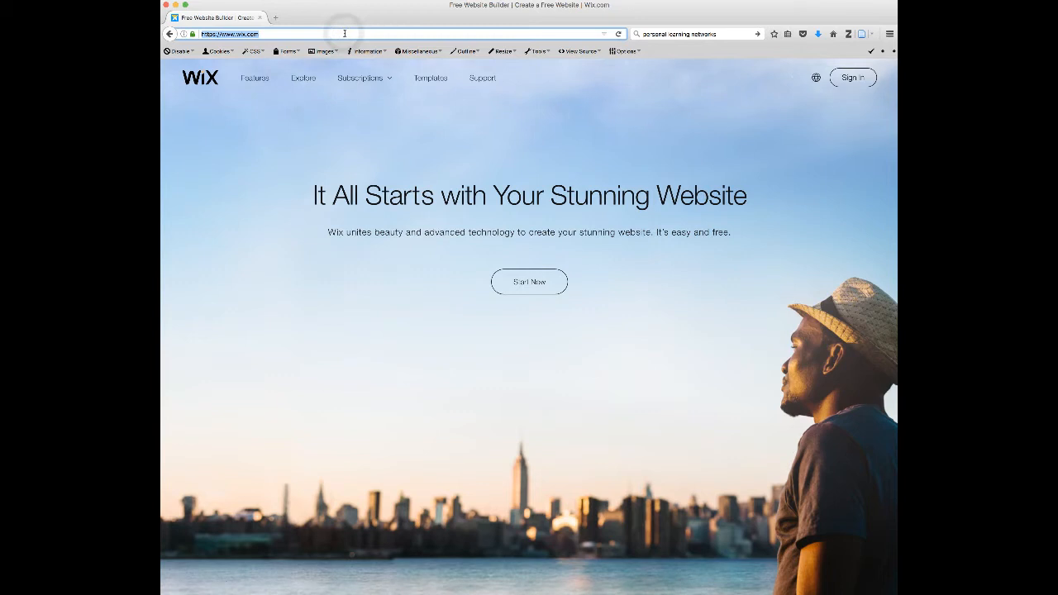
pyautogui.click(267, 34)
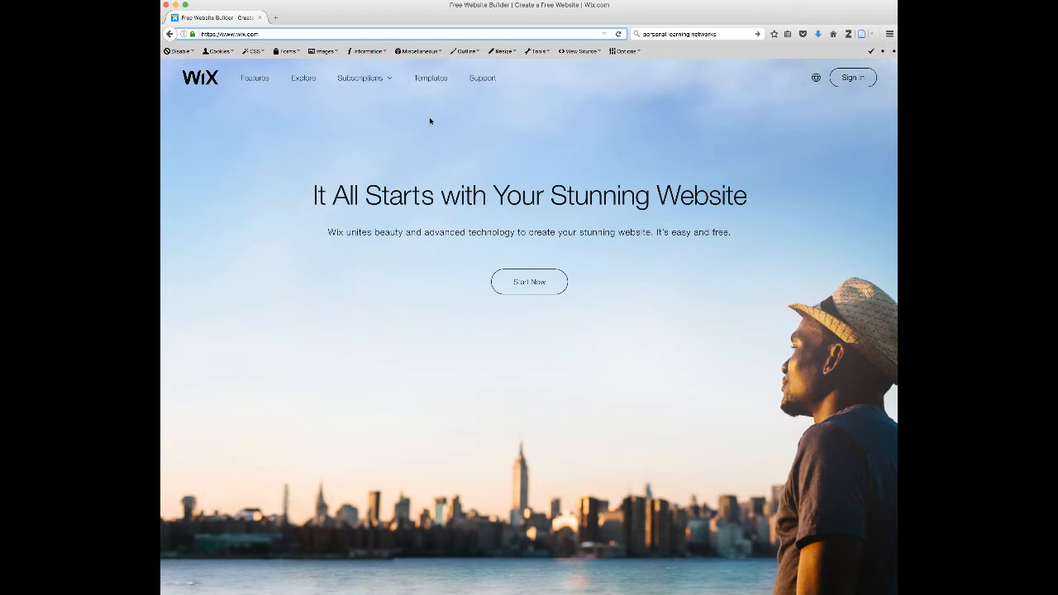
pyautogui.click(319, 317)
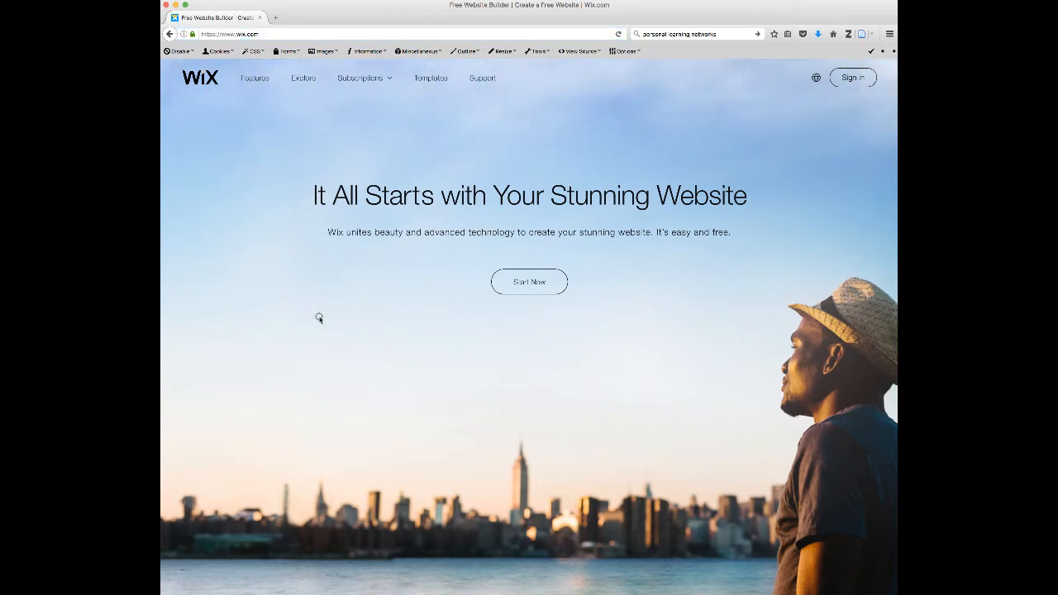
pyautogui.click(595, 295)
pyautogui.click(538, 284)
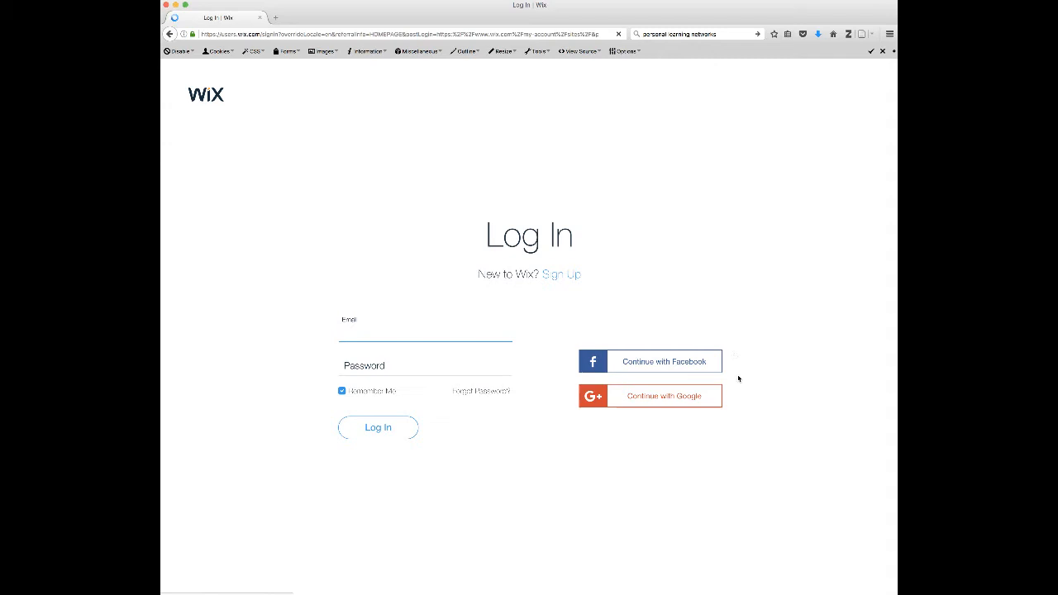
pyautogui.click(669, 280)
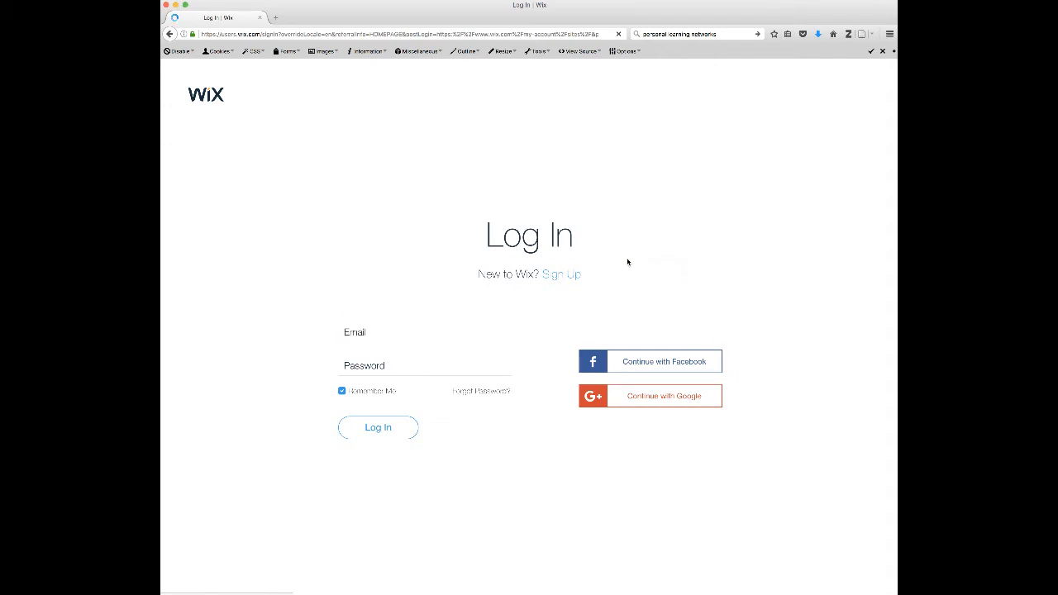
pyautogui.click(533, 236)
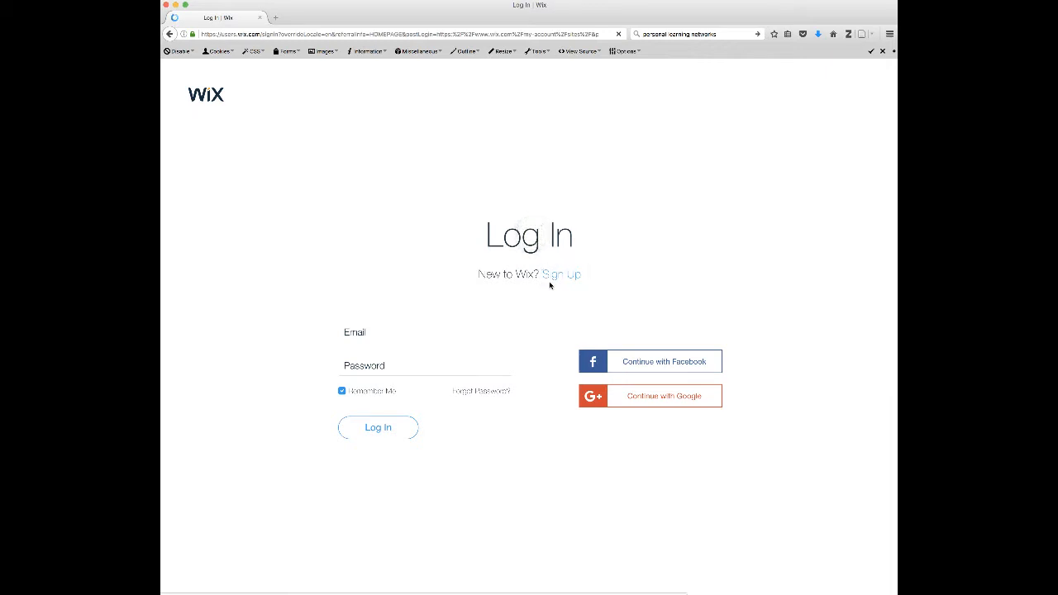
pyautogui.click(628, 278)
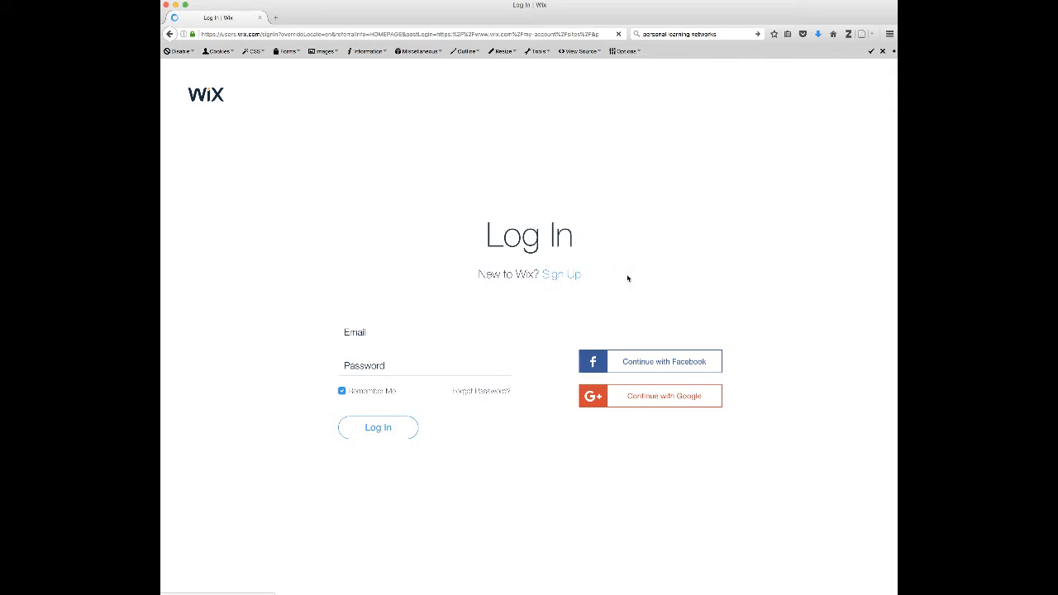
pyautogui.click(400, 176)
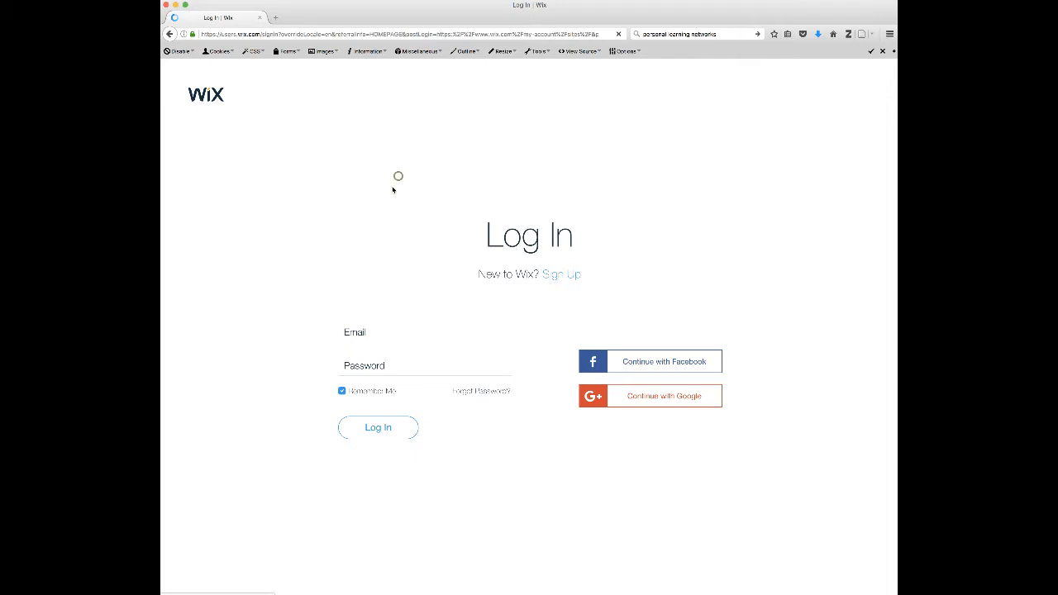
# - Enter the account e-mail address in the login form's Email field
pyautogui.click(355, 331)
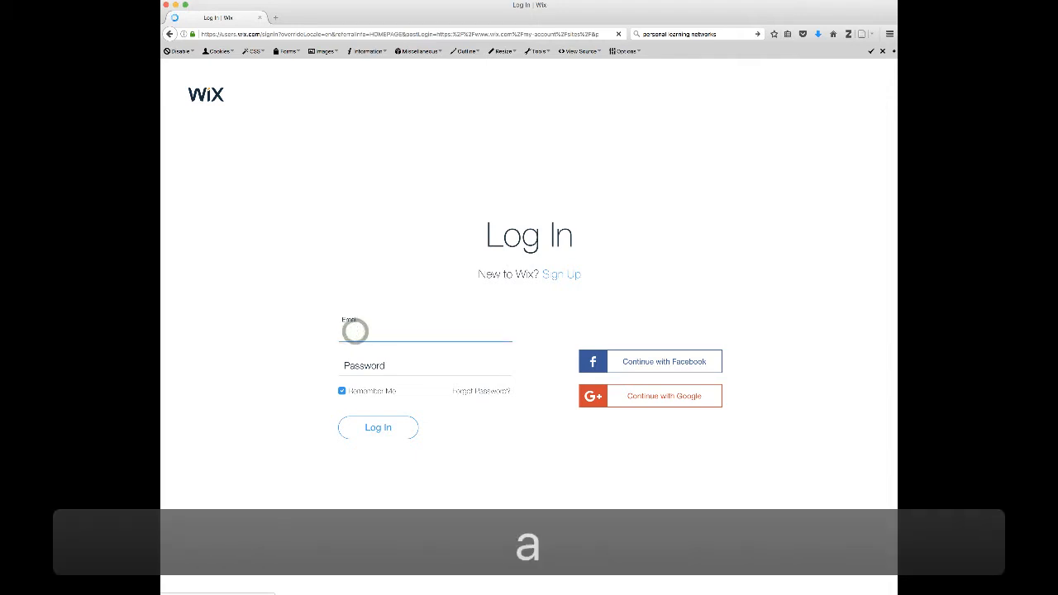
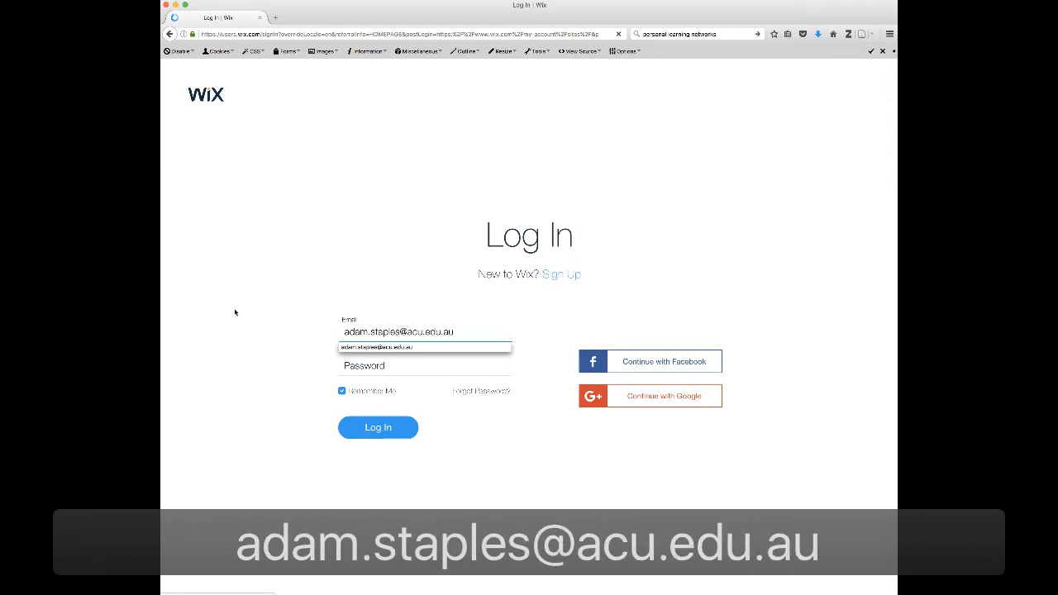
# - Enter the account password and log in
pyautogui.press('Tab')
pyautogui.write('••••••••••')
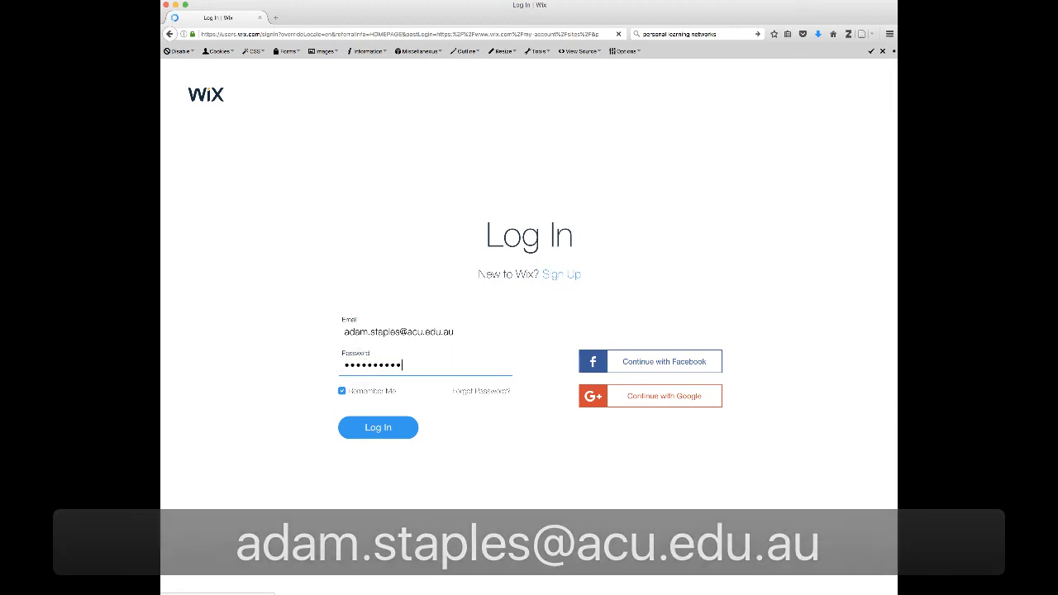
pyautogui.click(285, 379)
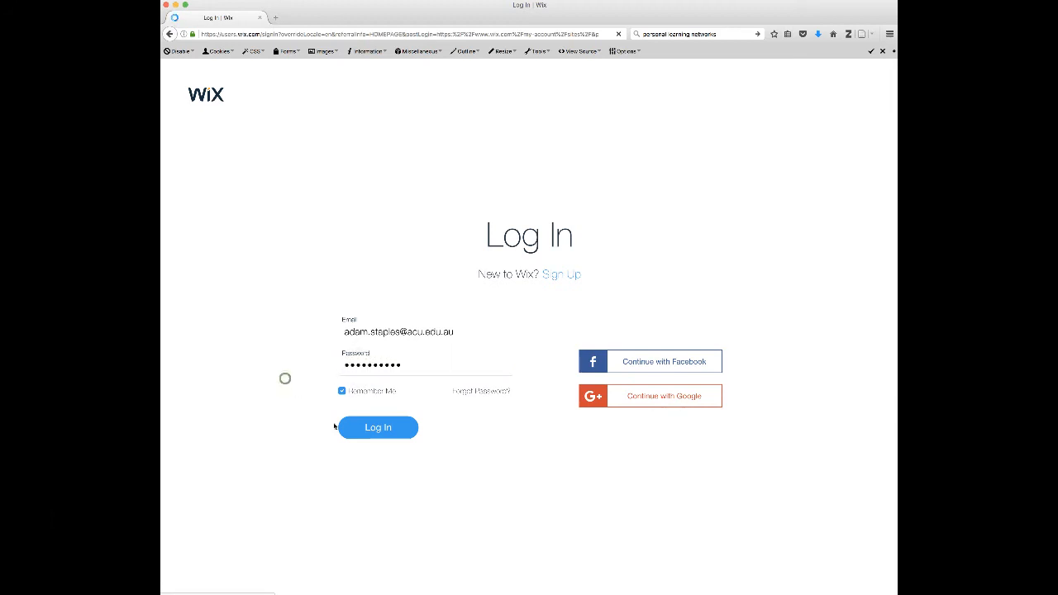
pyautogui.click(379, 430)
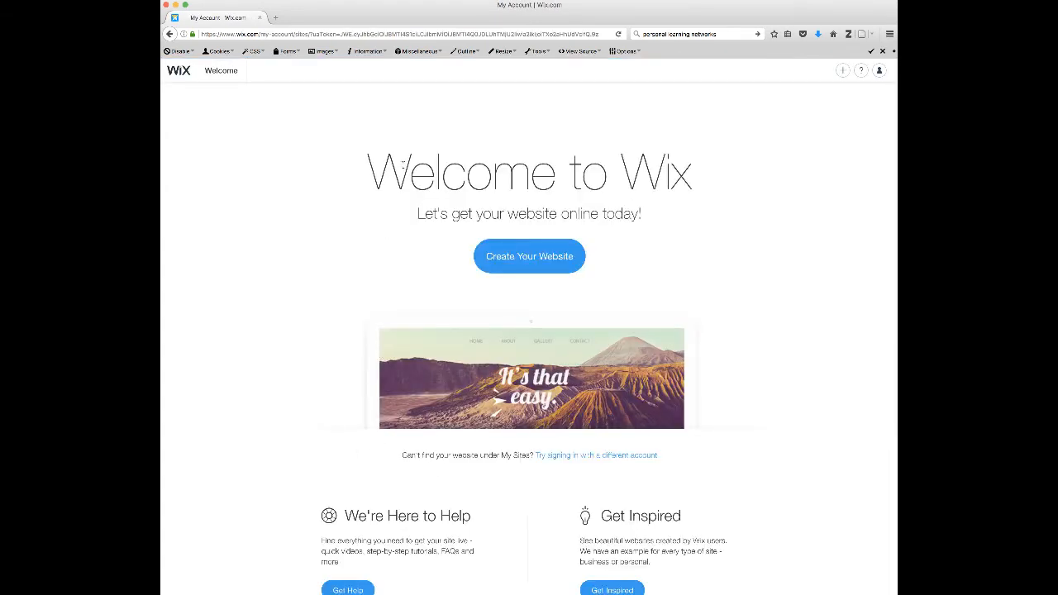
# - Open and close the account menu
pyautogui.click(791, 107)
pyautogui.click(880, 70)
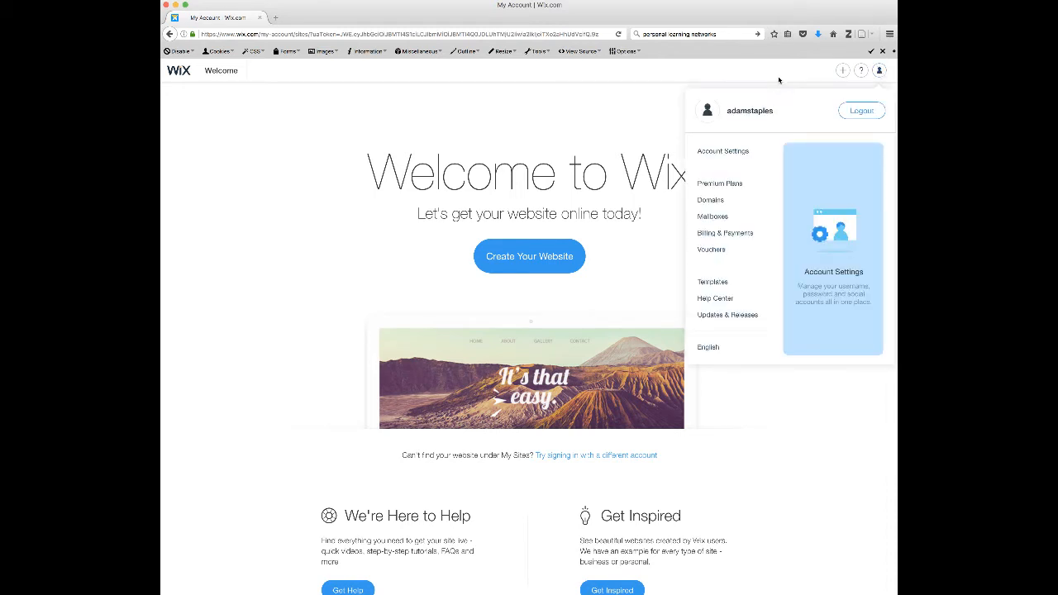
pyautogui.moveTo(882, 74)
pyautogui.click(646, 74)
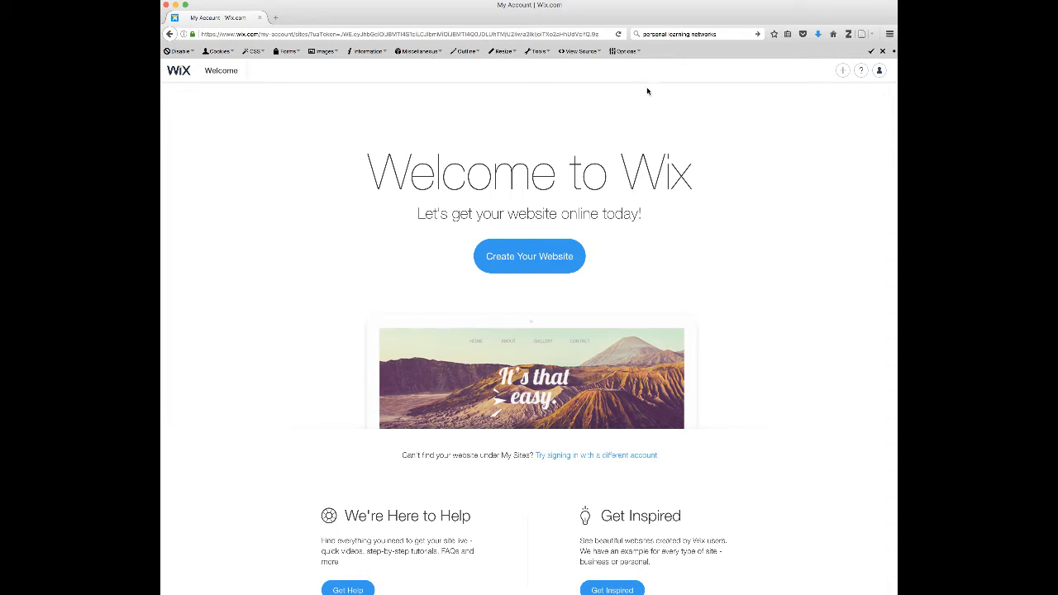
# - Start creating a website and choose Blog as the kind of website
pyautogui.click(671, 271)
pyautogui.click(546, 258)
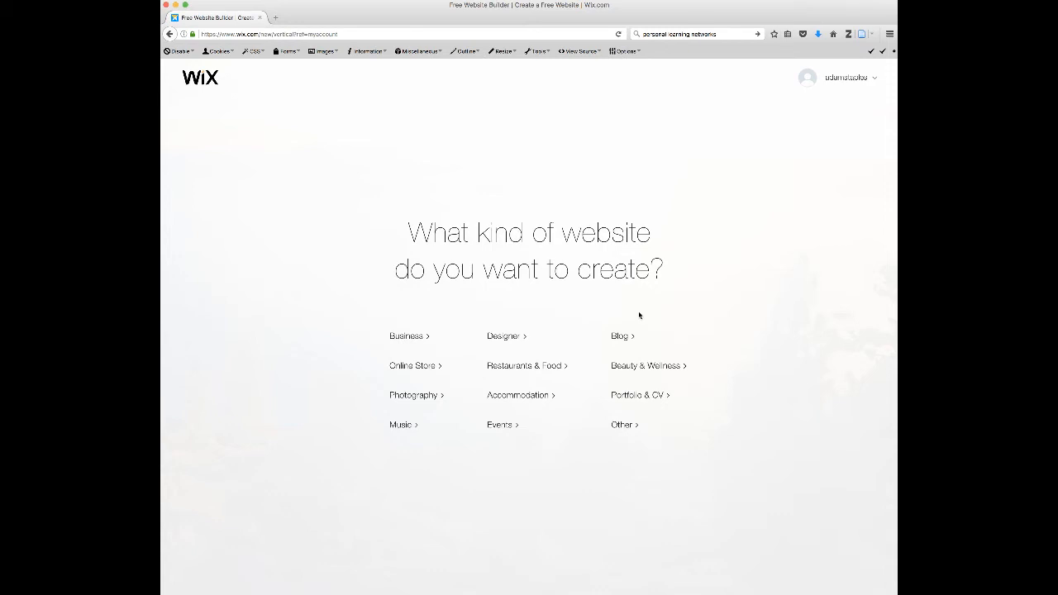
pyautogui.click(623, 338)
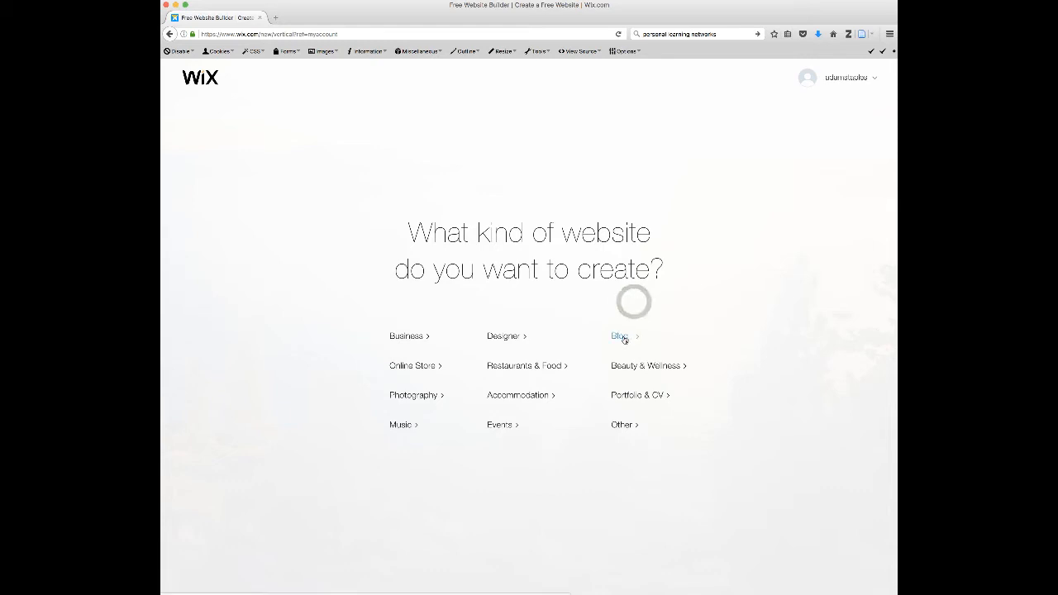
pyautogui.click(624, 339)
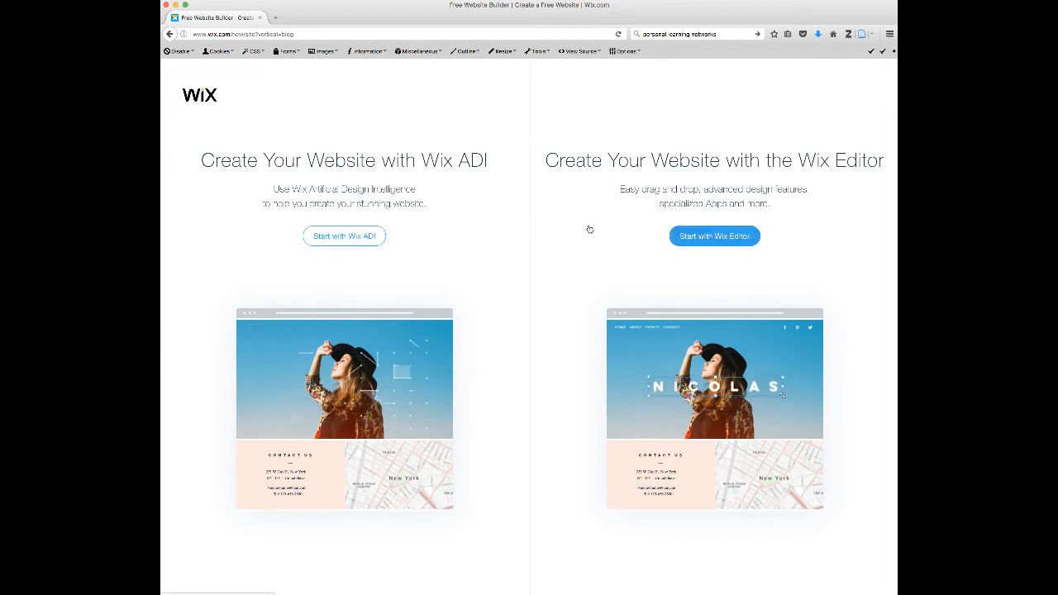
# - Start with Wix ADI, search for education and choose Educational Blogger as the blog type
pyautogui.click(476, 231)
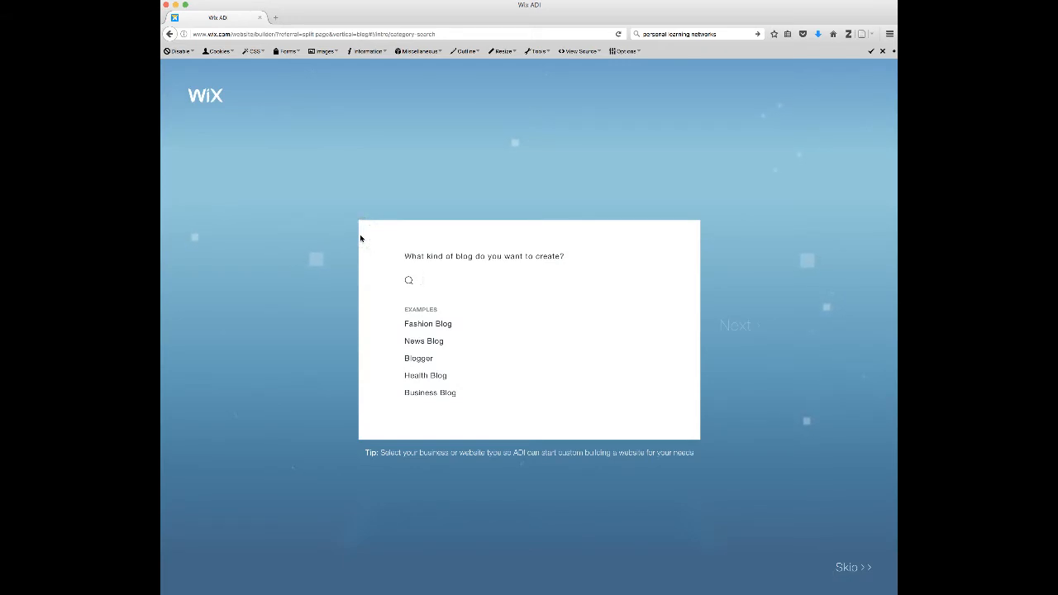
pyautogui.write('education')
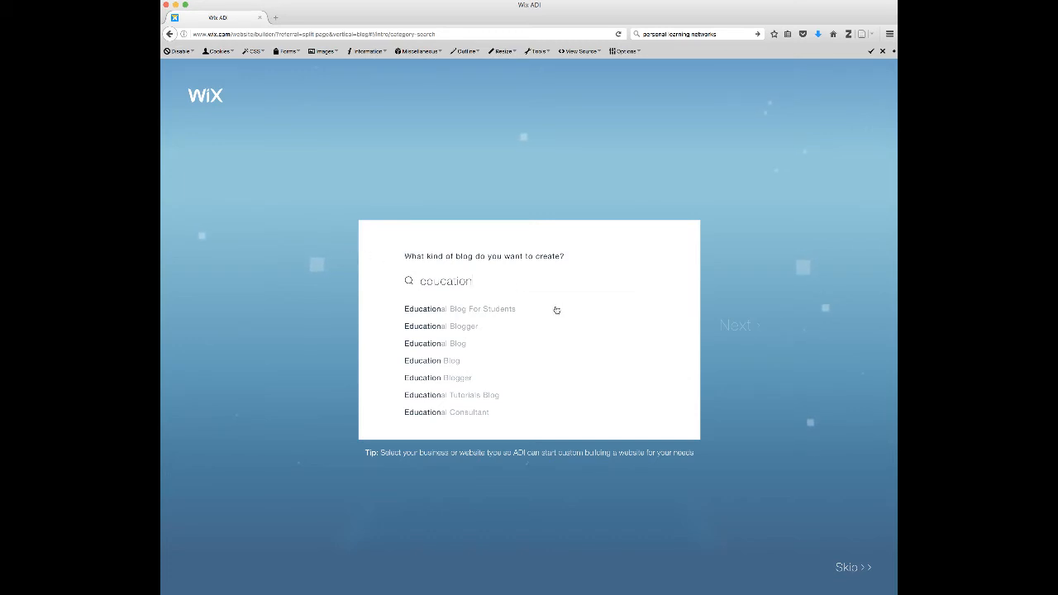
pyautogui.click(460, 328)
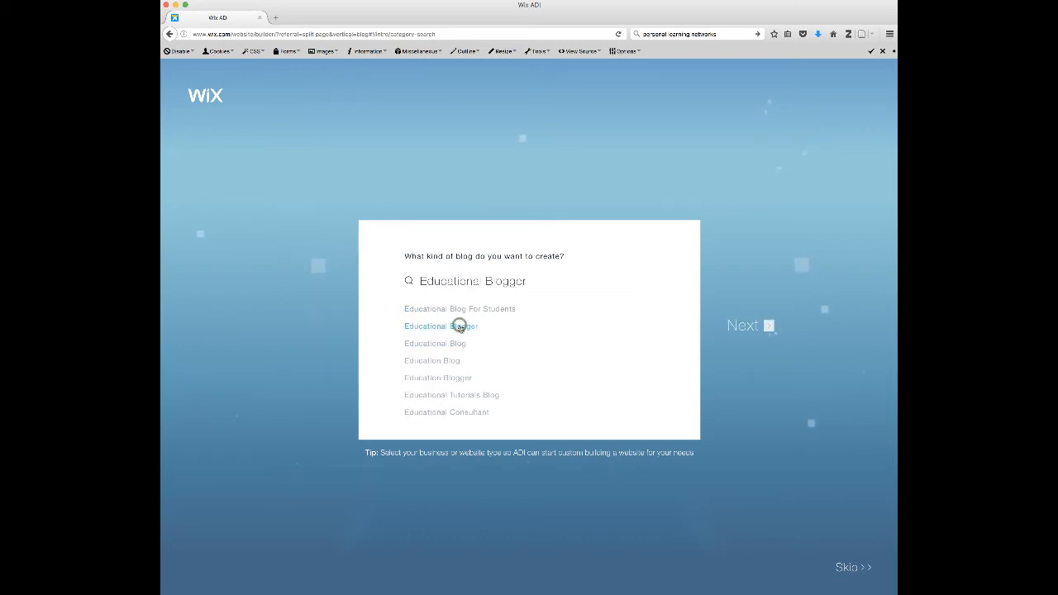
pyautogui.click(733, 326)
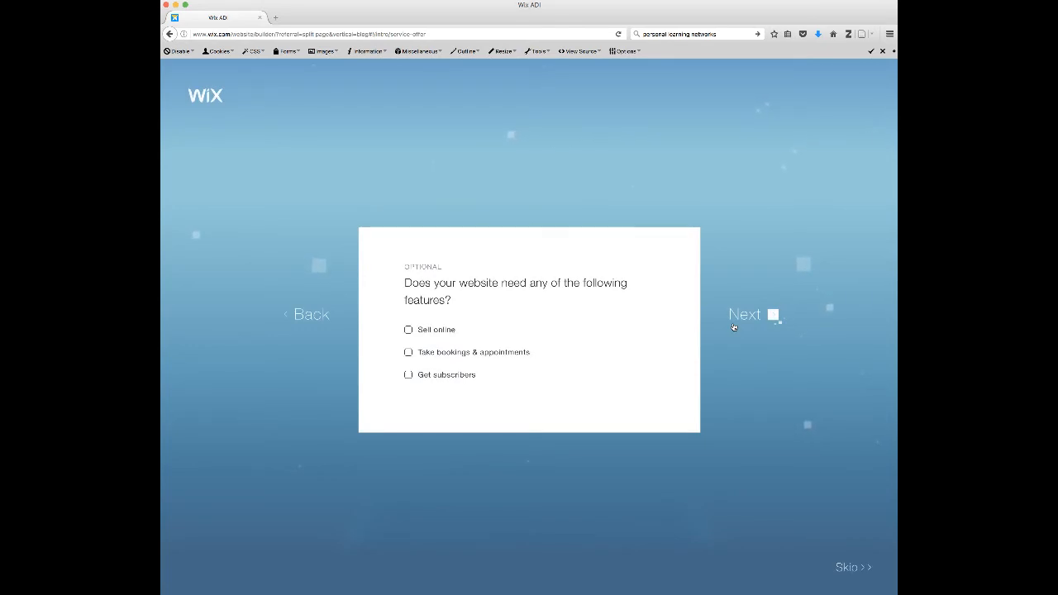
# - Skip the optional features and name the site Educator Artist Naturalist Academic
pyautogui.click(744, 344)
pyautogui.click(751, 311)
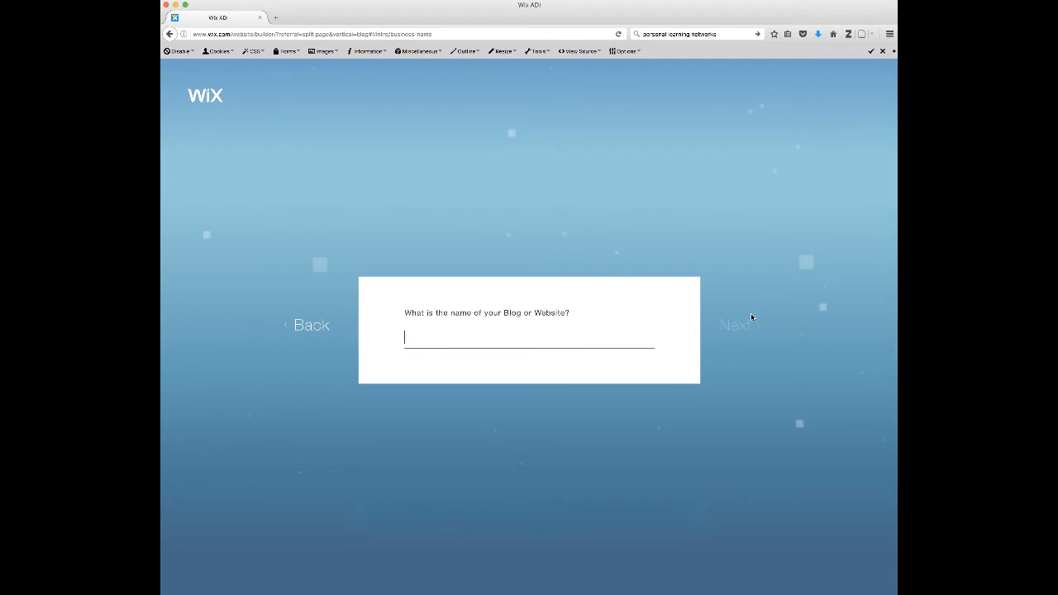
pyautogui.write('Educ')
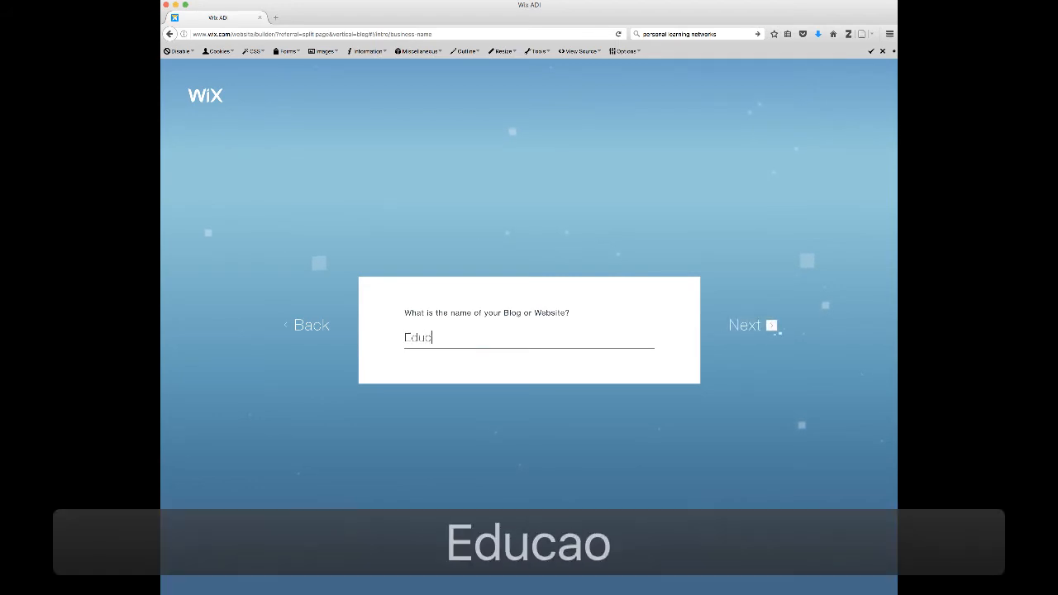
pyautogui.write('aotor A')
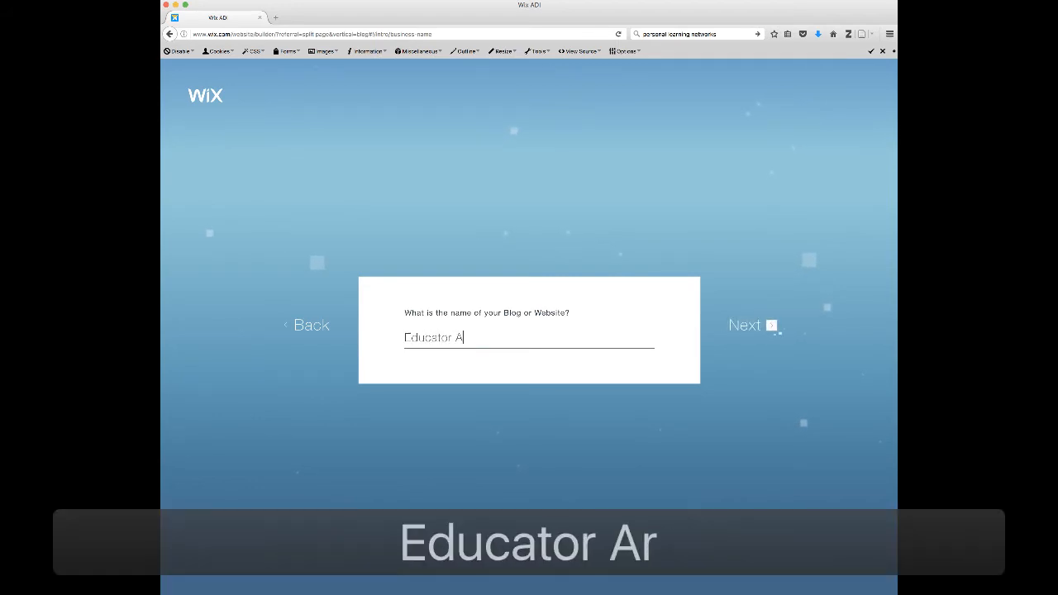
pyautogui.write('rtist Natu')
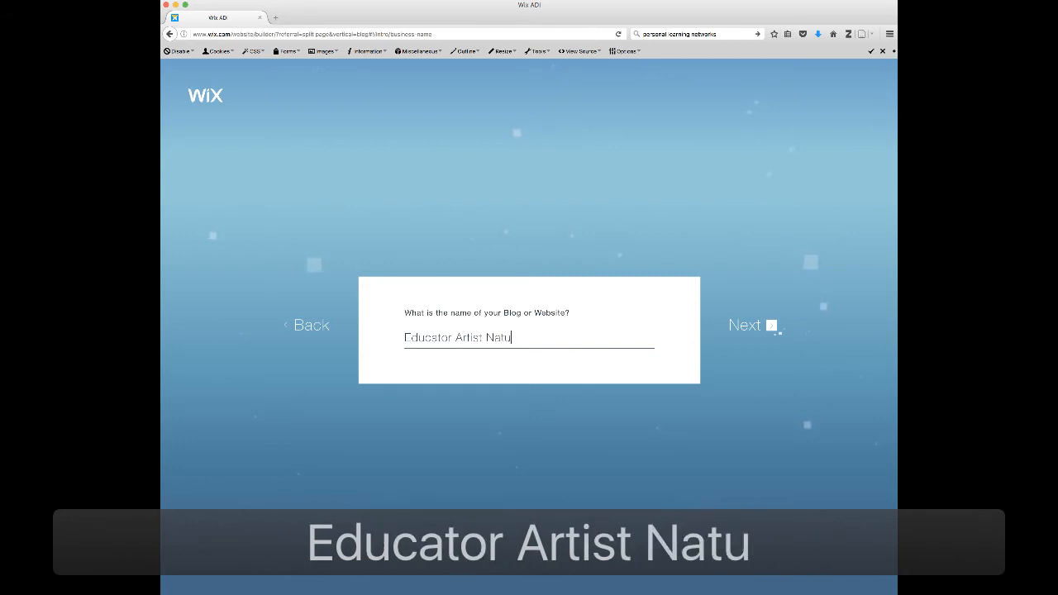
pyautogui.write('ralist')
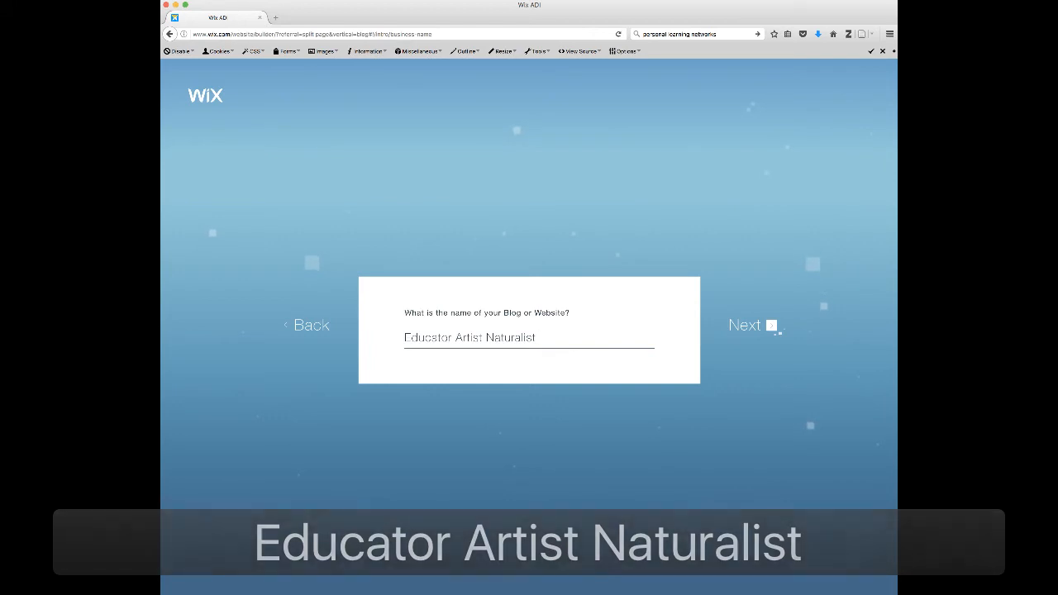
pyautogui.write(' Aca')
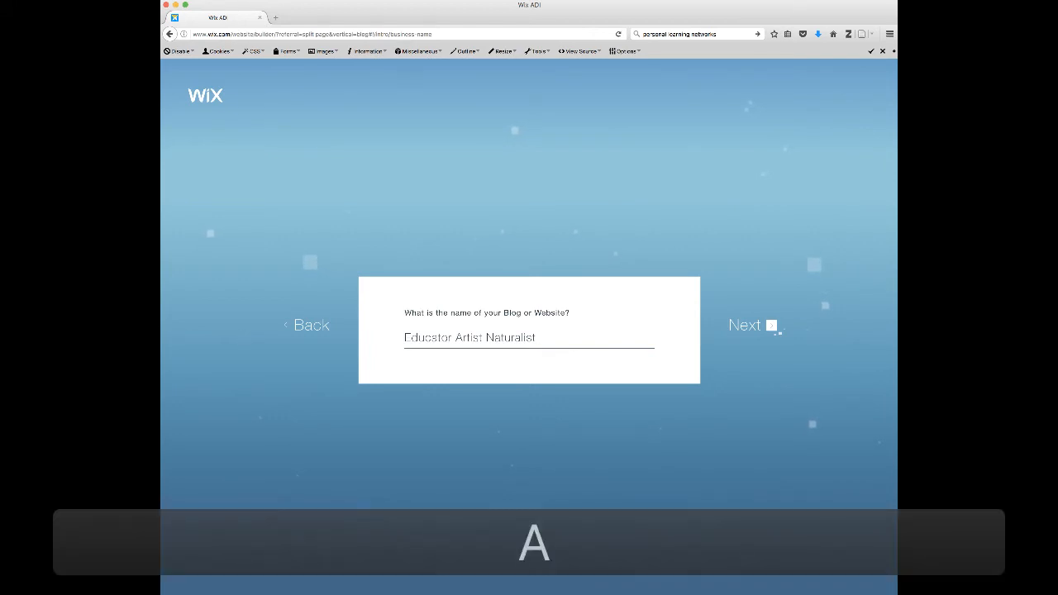
pyautogui.write('demic')
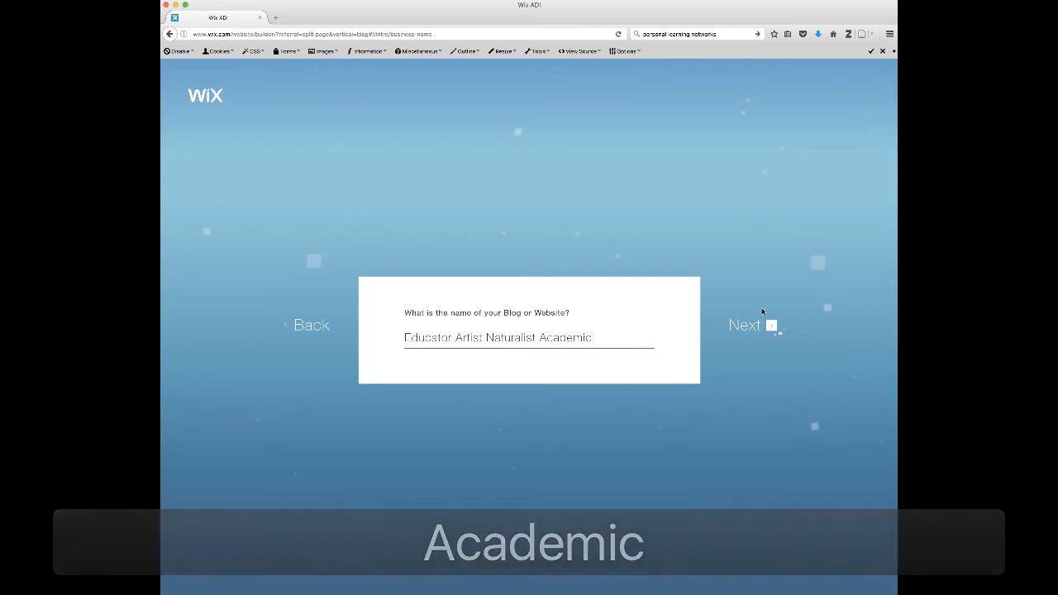
pyautogui.click(754, 354)
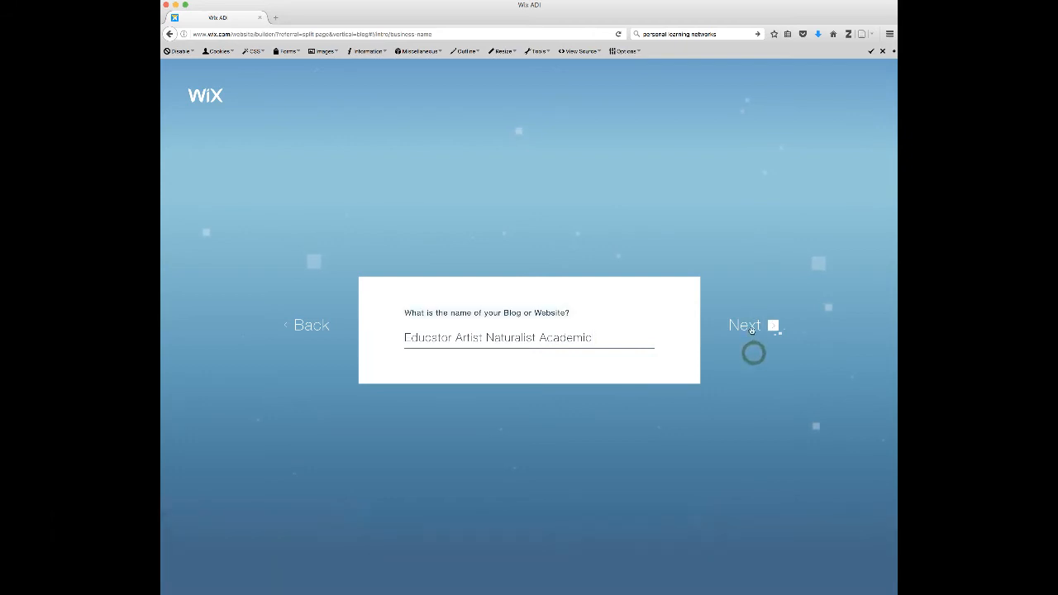
pyautogui.click(750, 328)
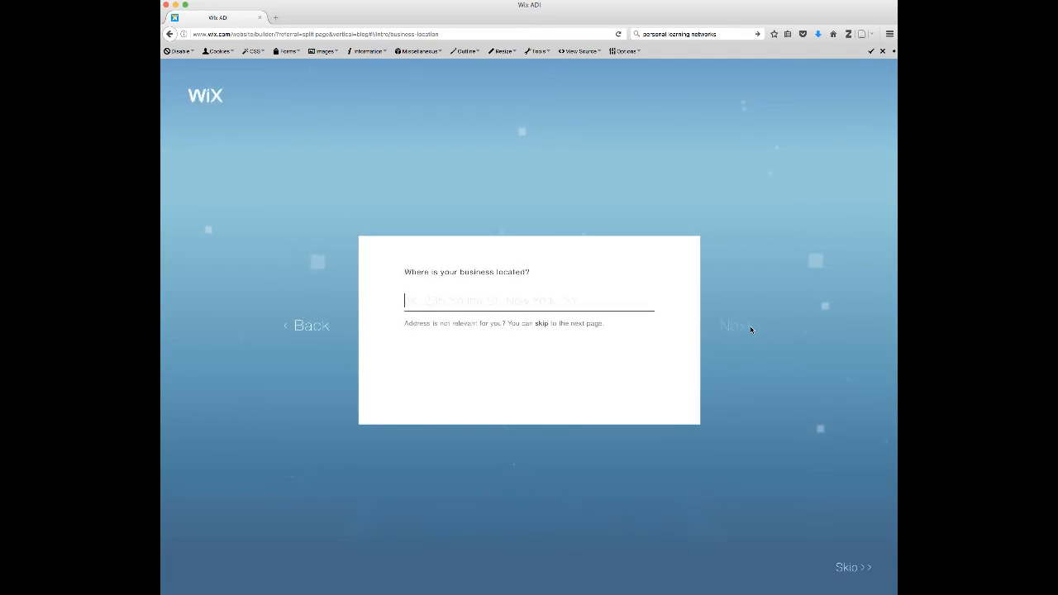
# - Skip the business location and continue past the contact info page
pyautogui.click(541, 323)
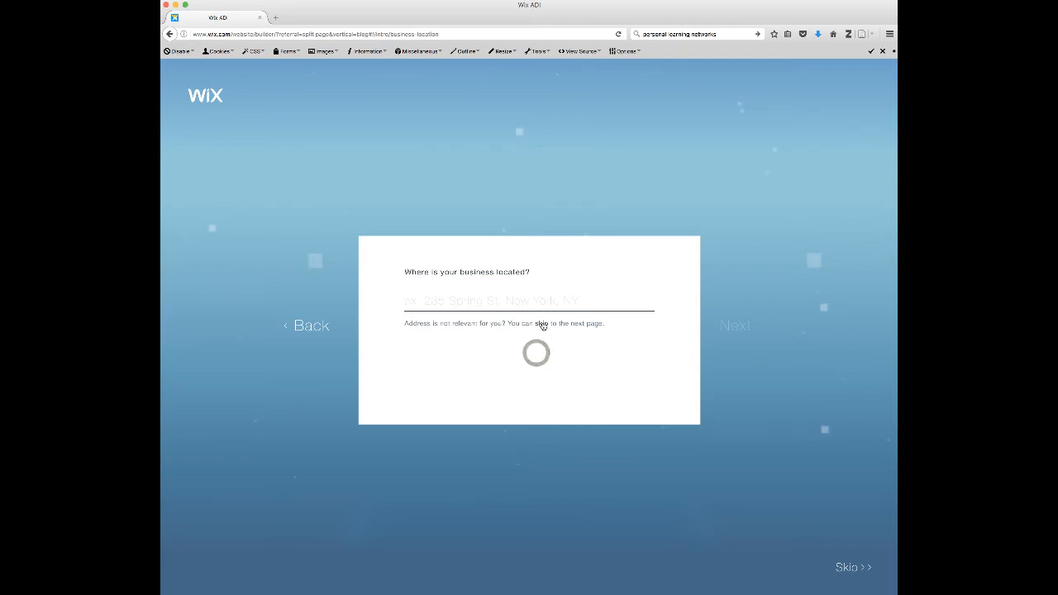
pyautogui.click(542, 323)
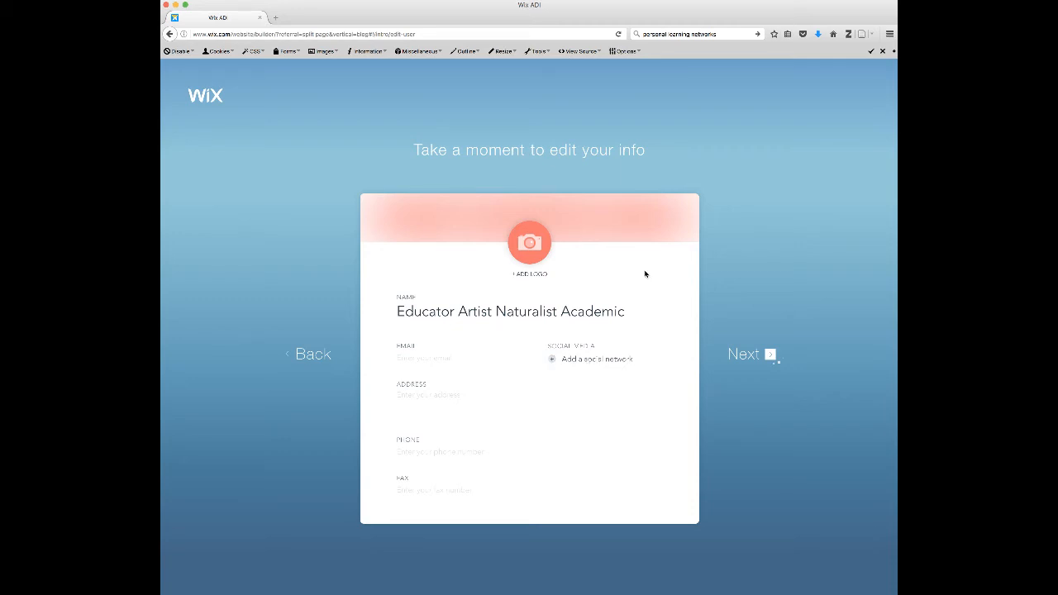
pyautogui.click(725, 408)
pyautogui.click(747, 355)
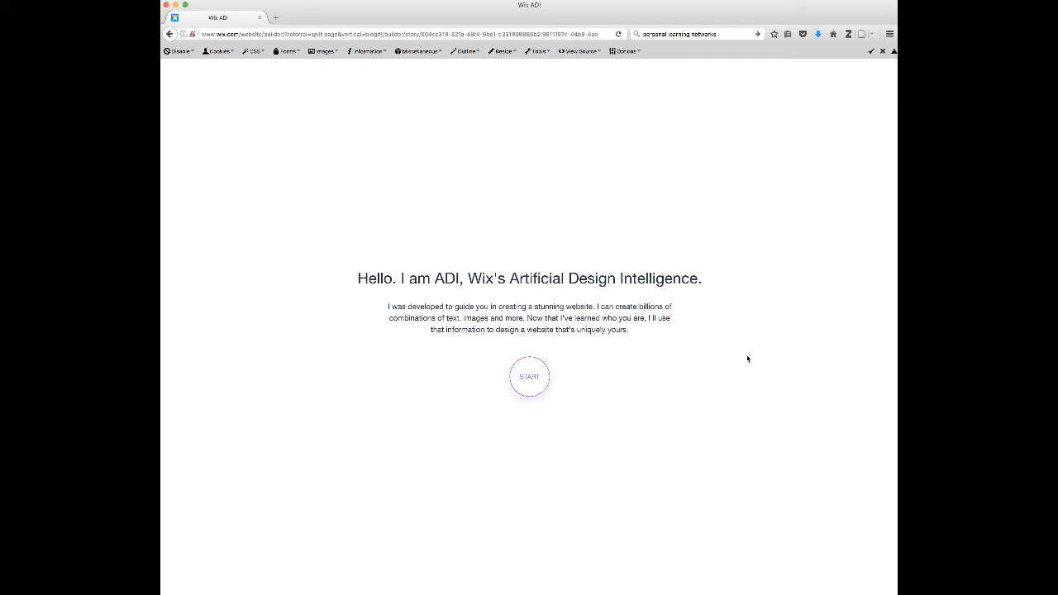
pyautogui.press('super+a')
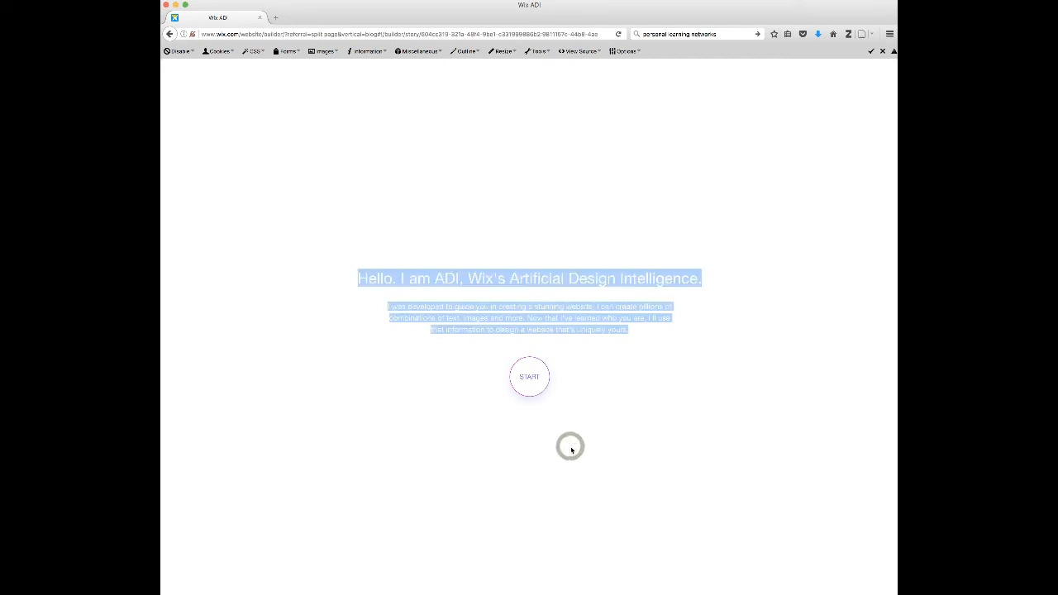
# - Start the design questions and choose the Classic design style
pyautogui.click(530, 379)
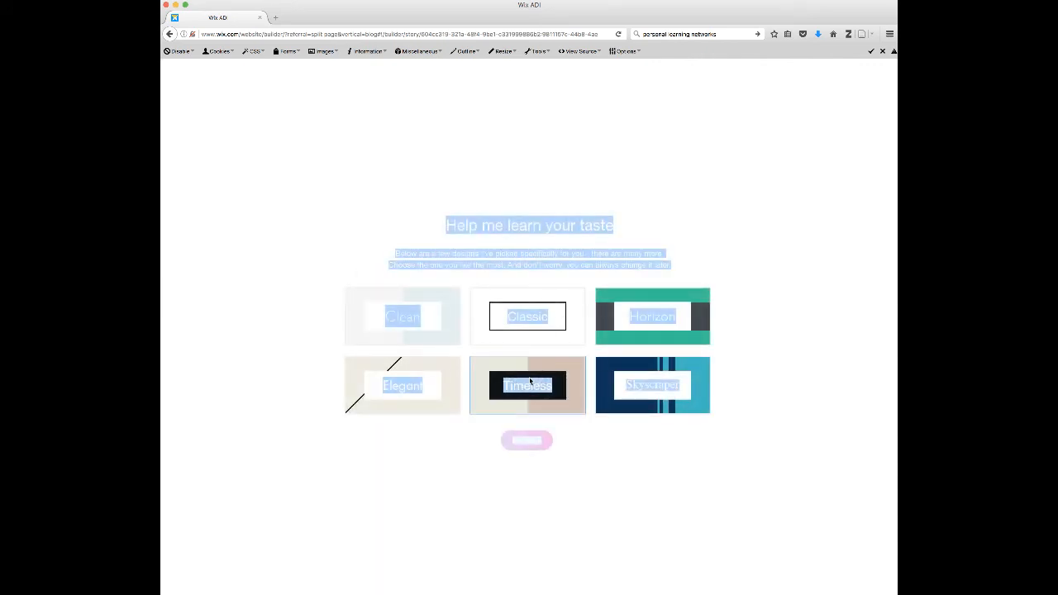
pyautogui.click(449, 444)
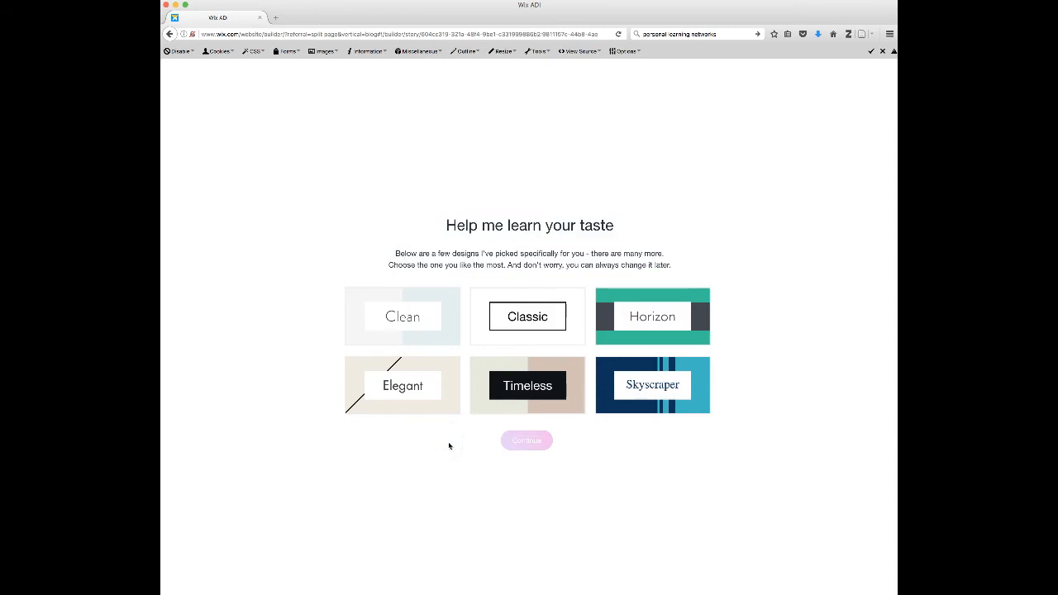
pyautogui.click(526, 320)
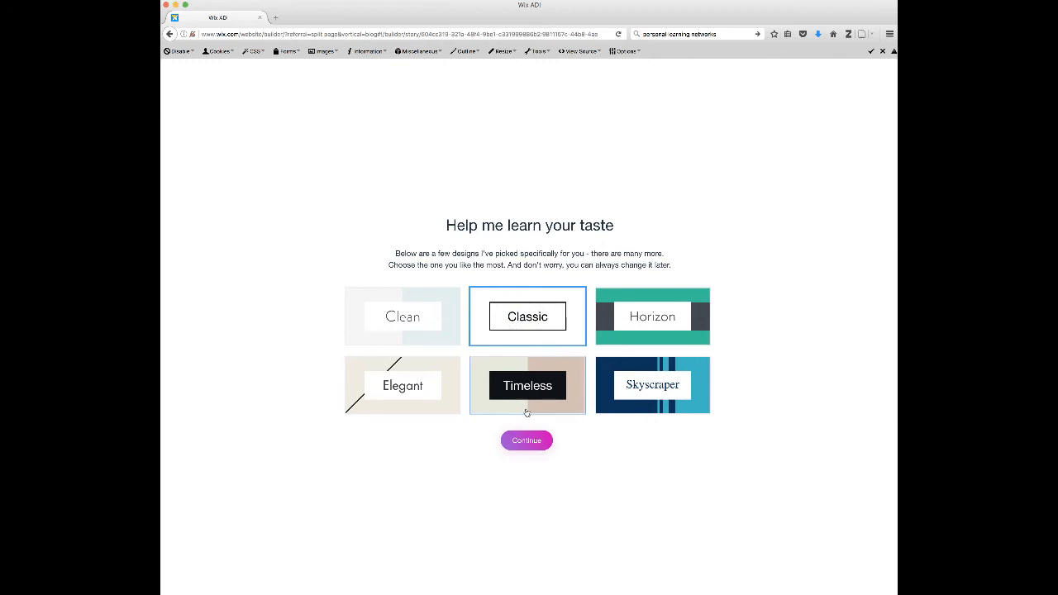
pyautogui.click(528, 443)
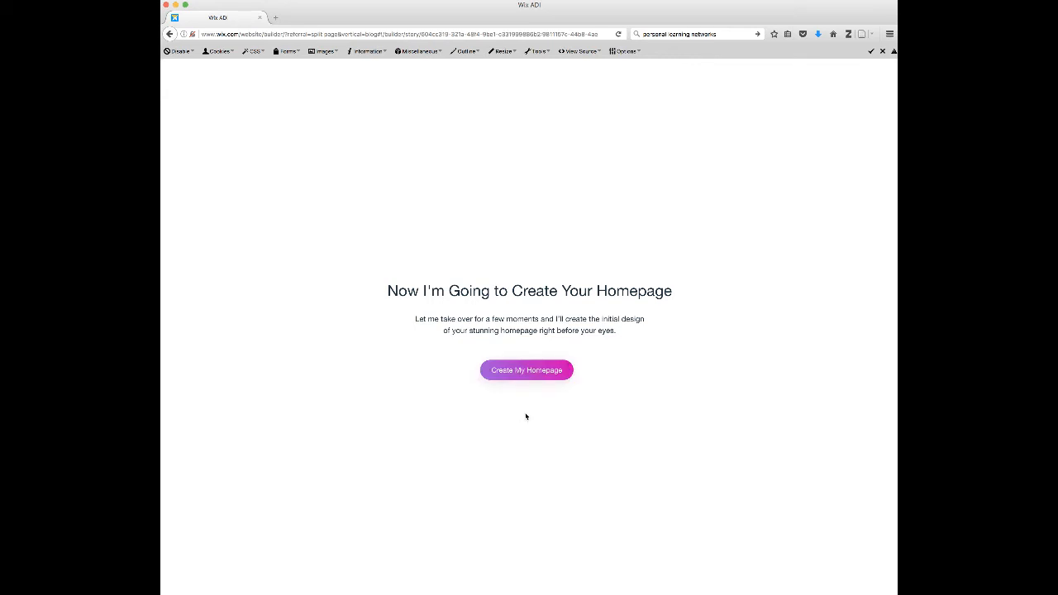
# - Have ADI create the homepage and close the guided tour panel
pyautogui.doubleClick(495, 411)
pyautogui.click(521, 369)
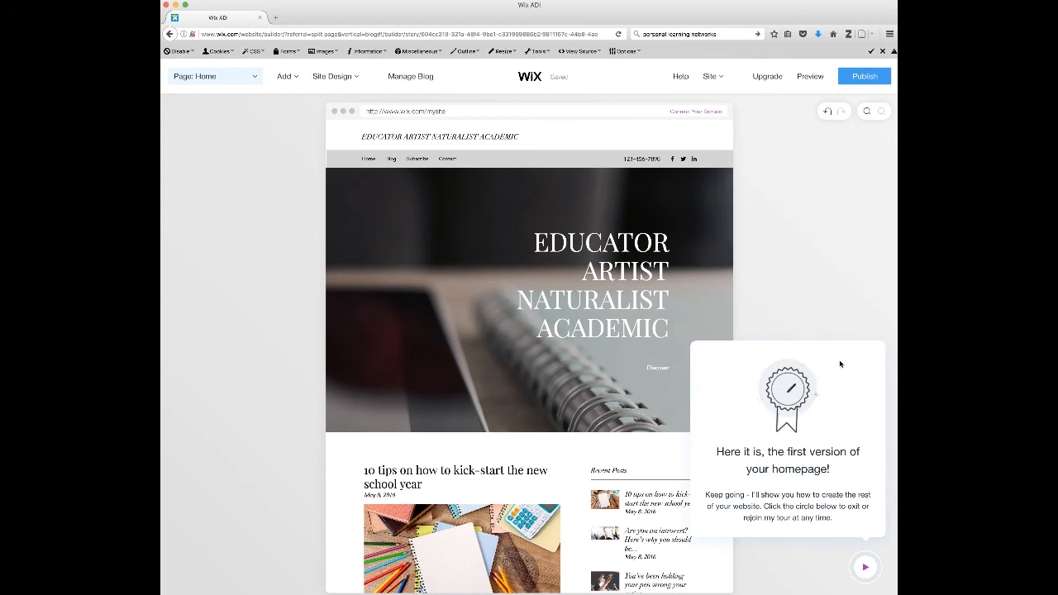
pyautogui.click(831, 281)
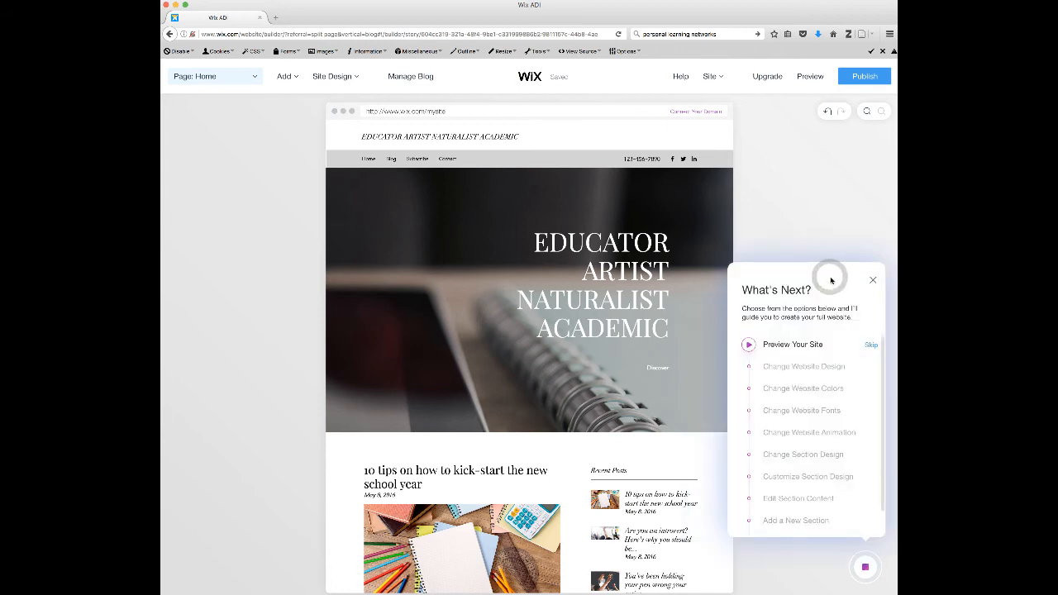
pyautogui.click(532, 136)
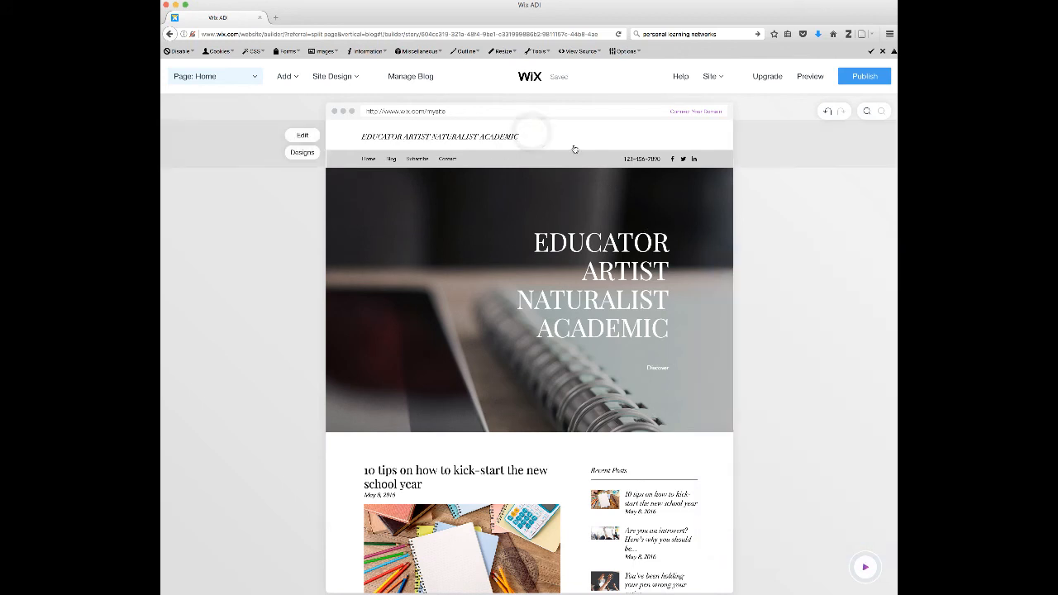
# - Scroll through the generated homepage to review its sections
pyautogui.moveTo(556, 273)
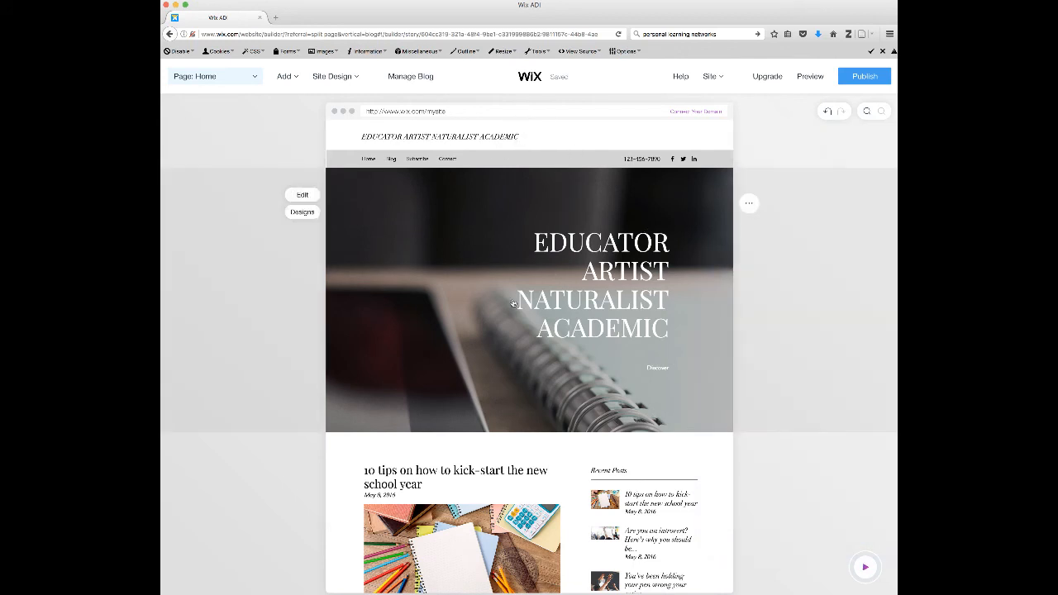
pyautogui.scroll(-5, 499, 281)
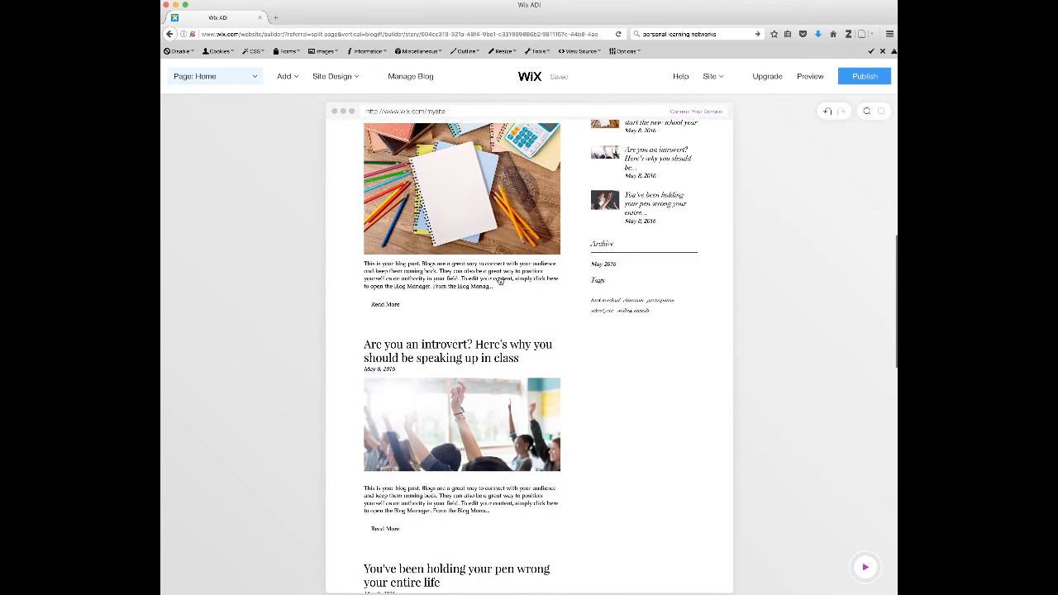
pyautogui.scroll(3, 499, 281)
pyautogui.scroll(3, 499, 281)
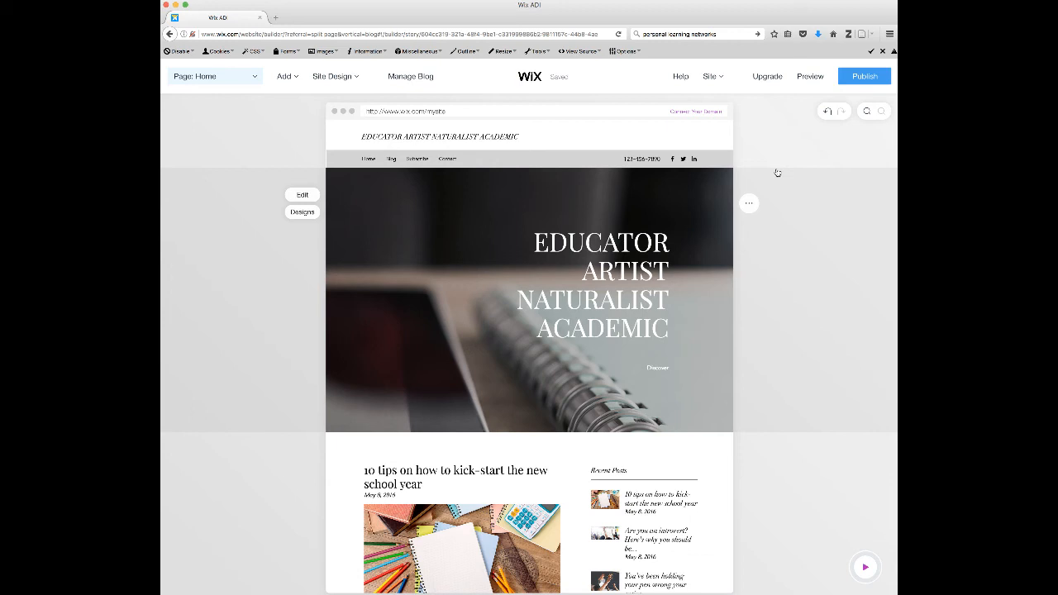
pyautogui.scroll(-5, 817, 228)
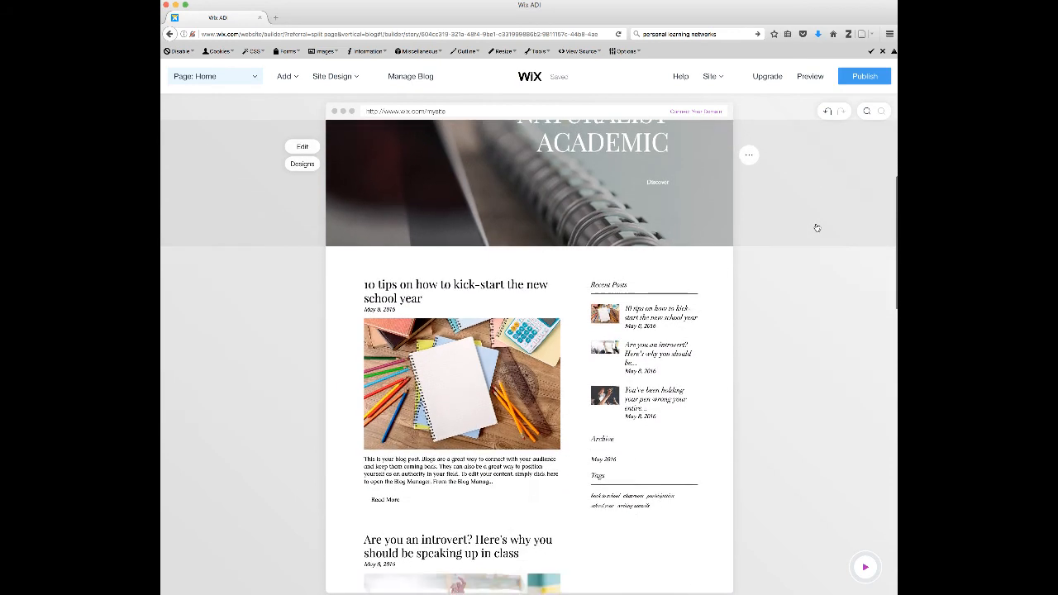
pyautogui.scroll(3, 817, 227)
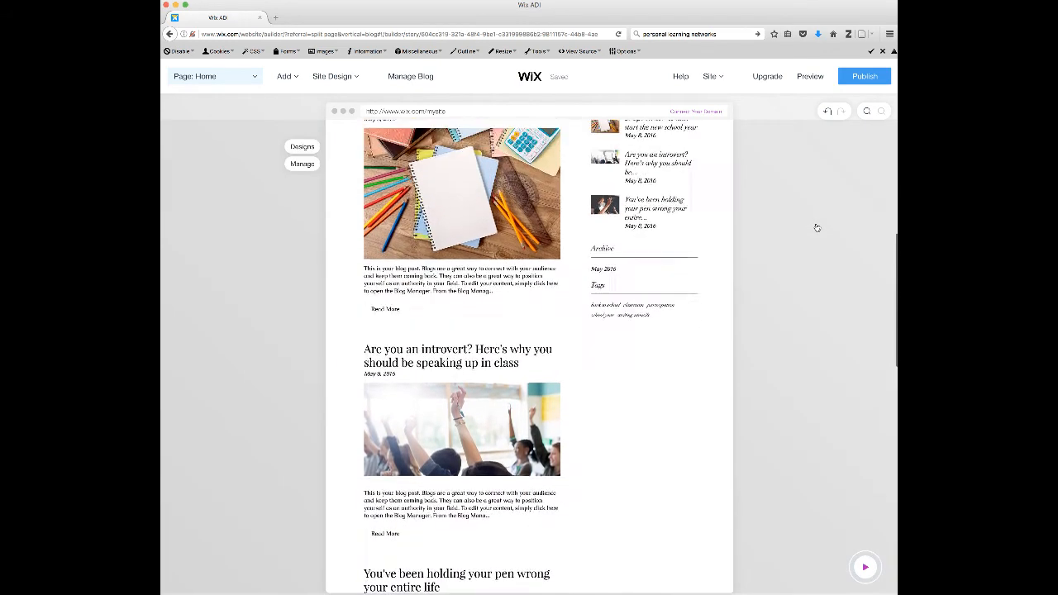
pyautogui.scroll(4, 817, 227)
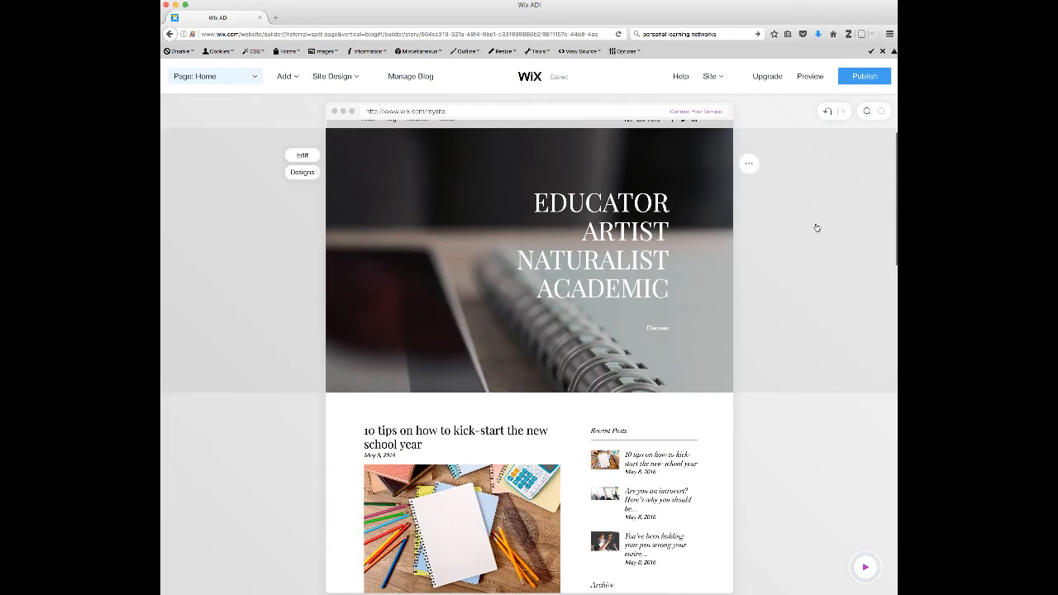
pyautogui.click(750, 166)
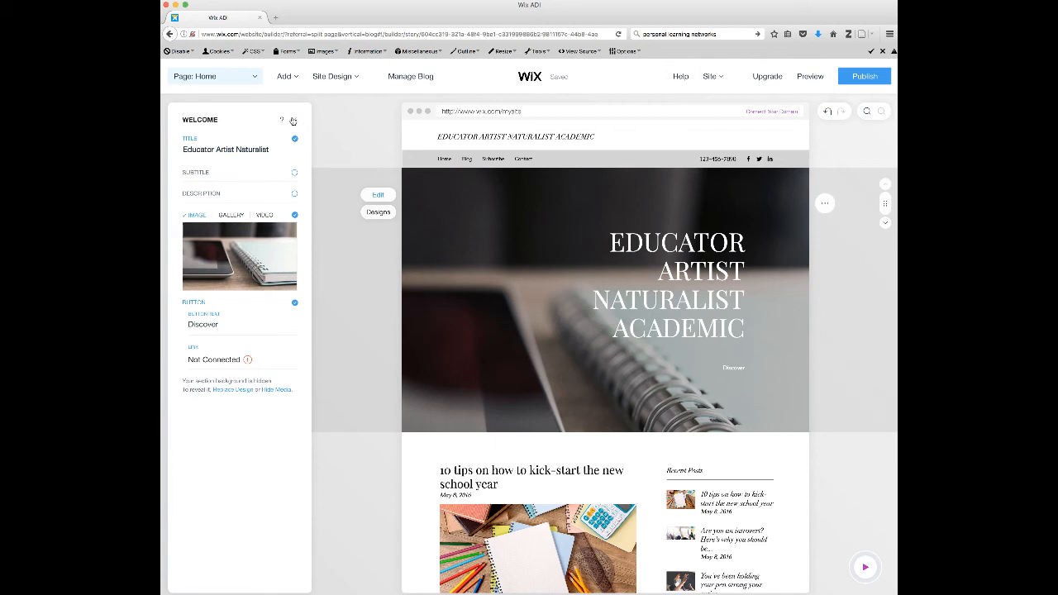
pyautogui.click(293, 120)
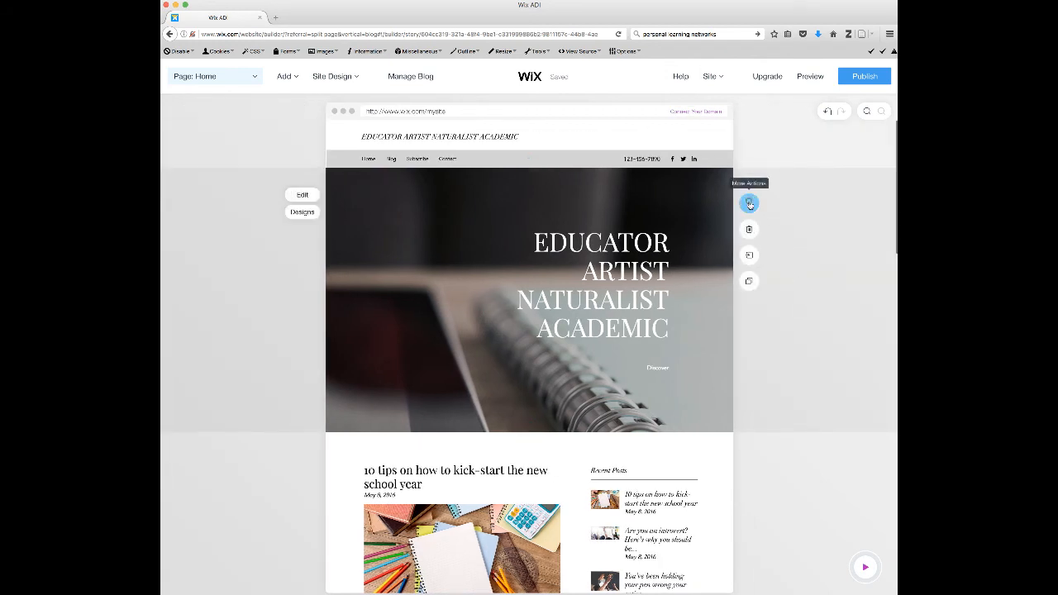
pyautogui.click(749, 203)
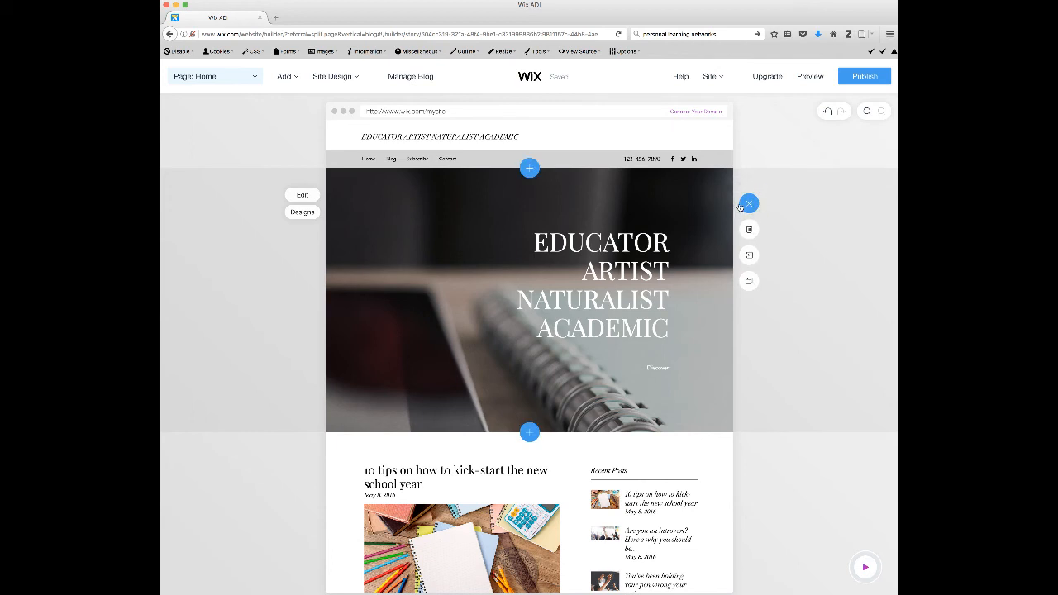
# - Open the welcome section's editor and turn on its subtitle
pyautogui.click(294, 195)
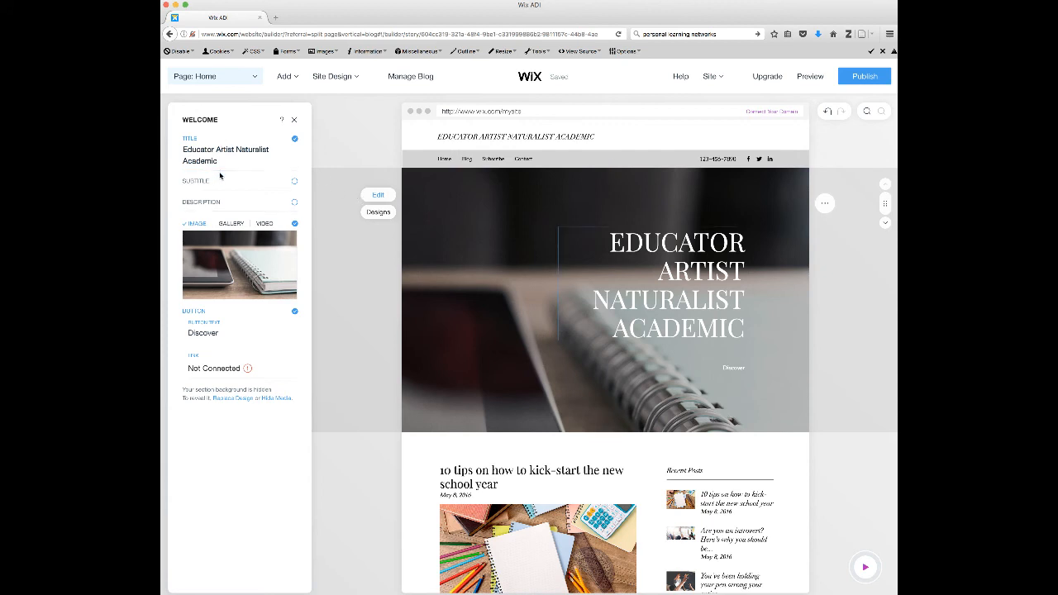
pyautogui.click(206, 181)
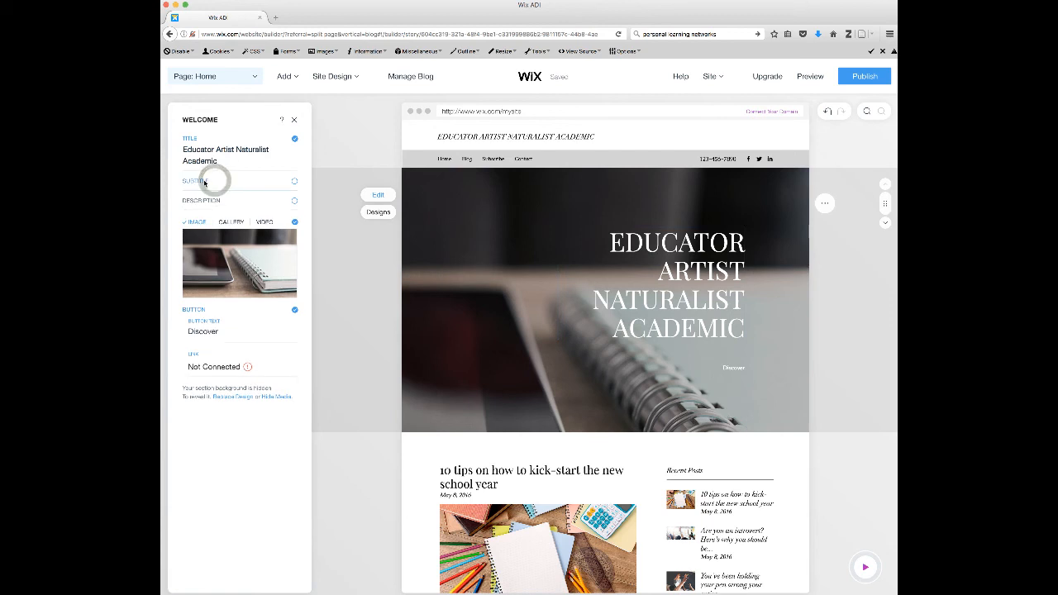
pyautogui.click(204, 182)
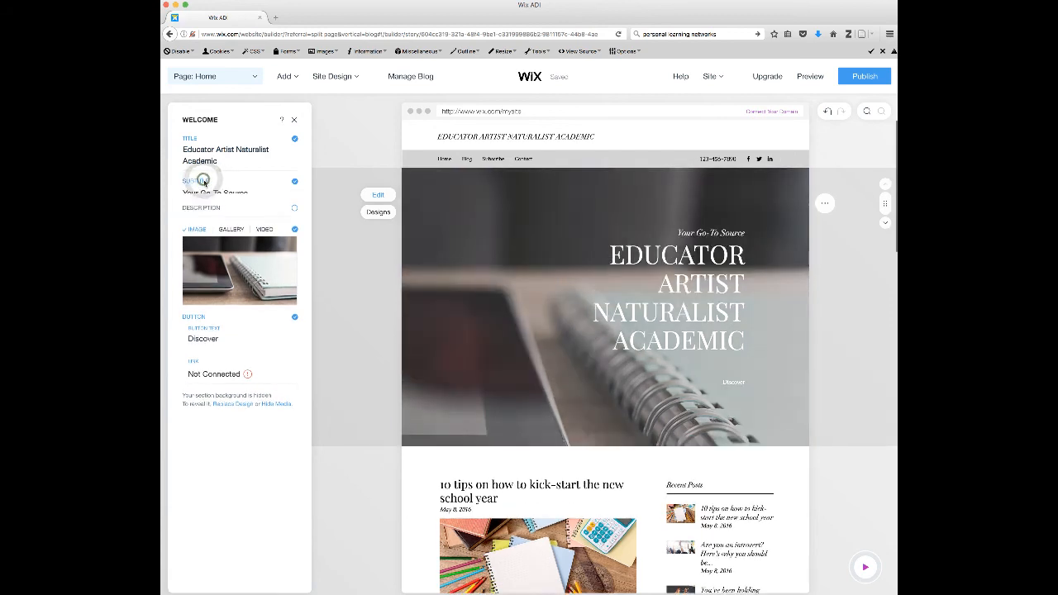
# - Replace the welcome subtitle with Artist at Large and close the section editor
pyautogui.click(215, 191)
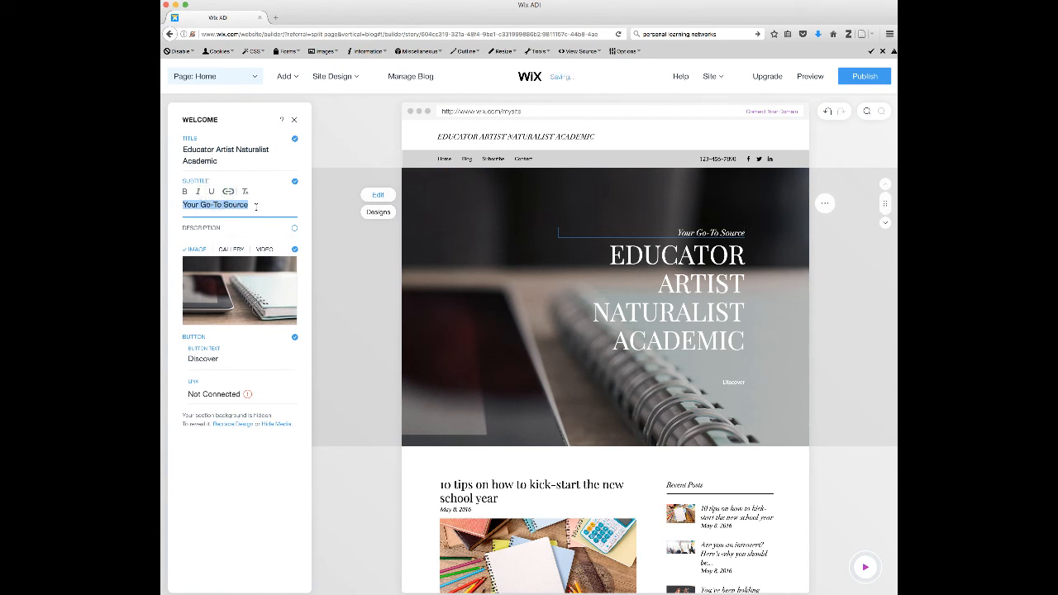
pyautogui.write('Artist at Large')
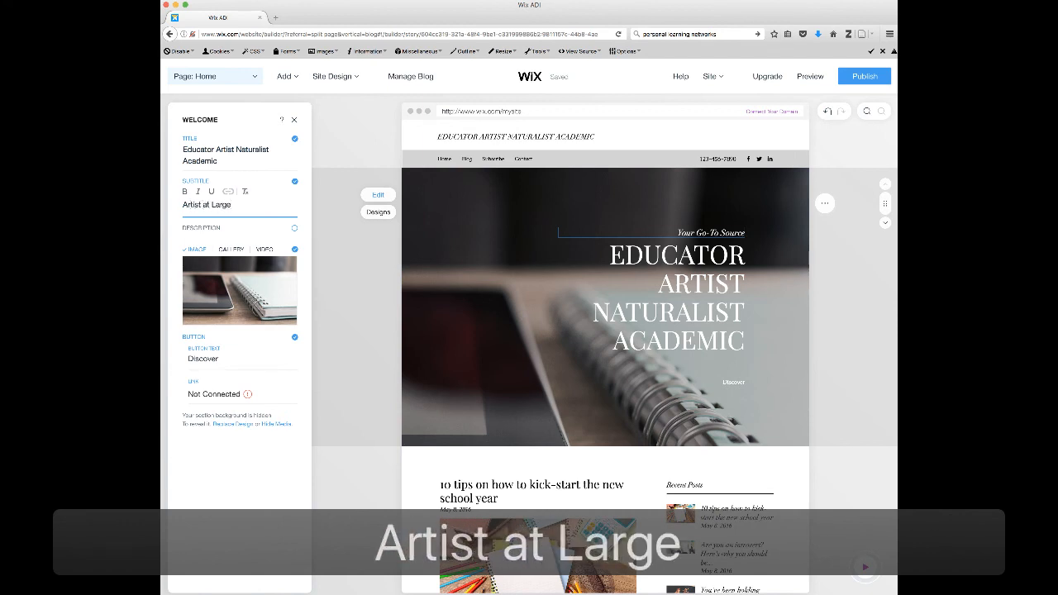
pyautogui.click(360, 246)
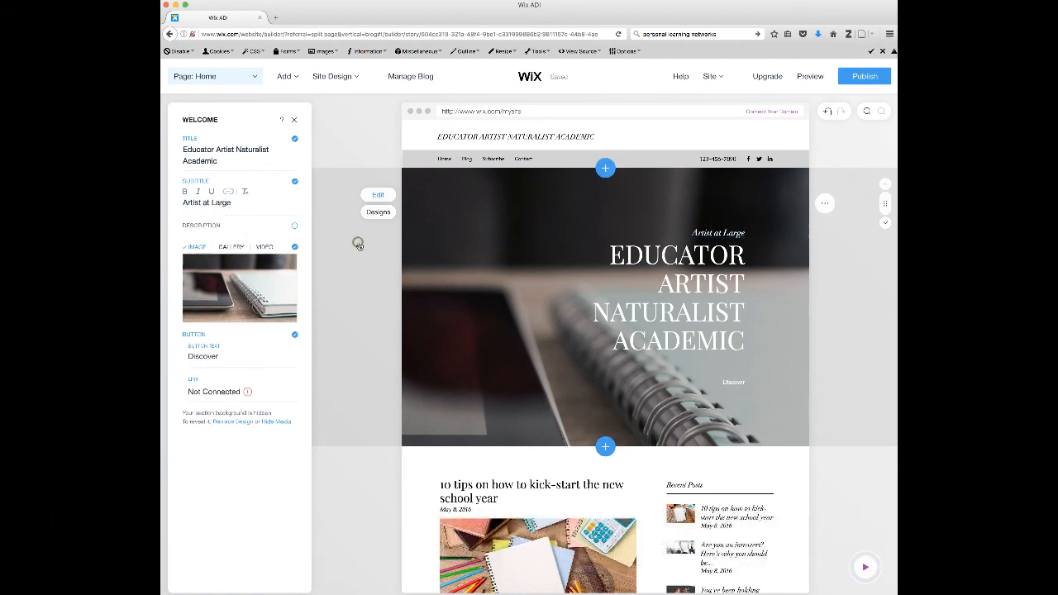
pyautogui.click(293, 121)
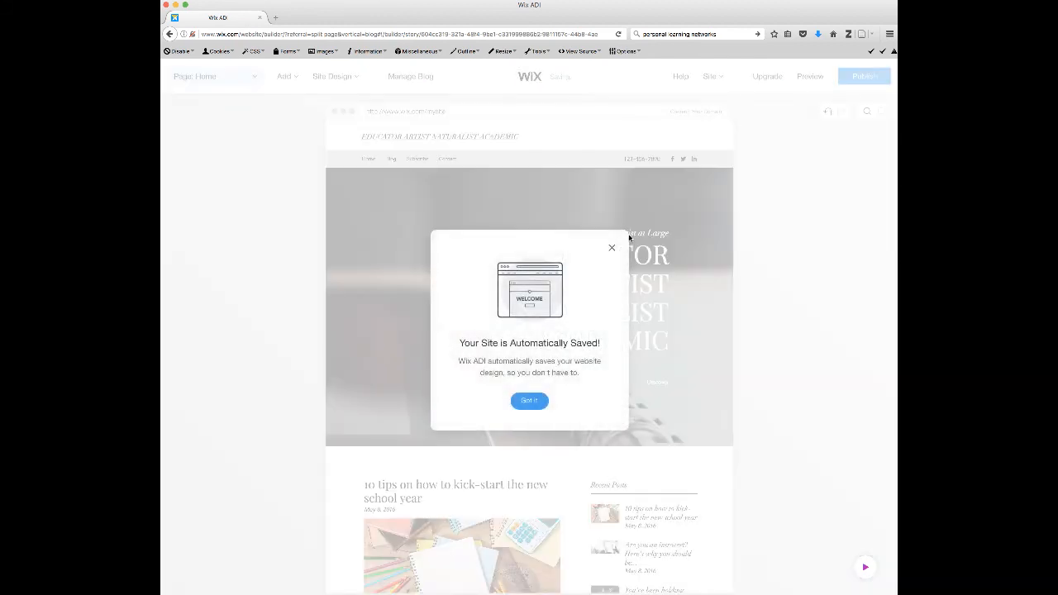
pyautogui.click(529, 400)
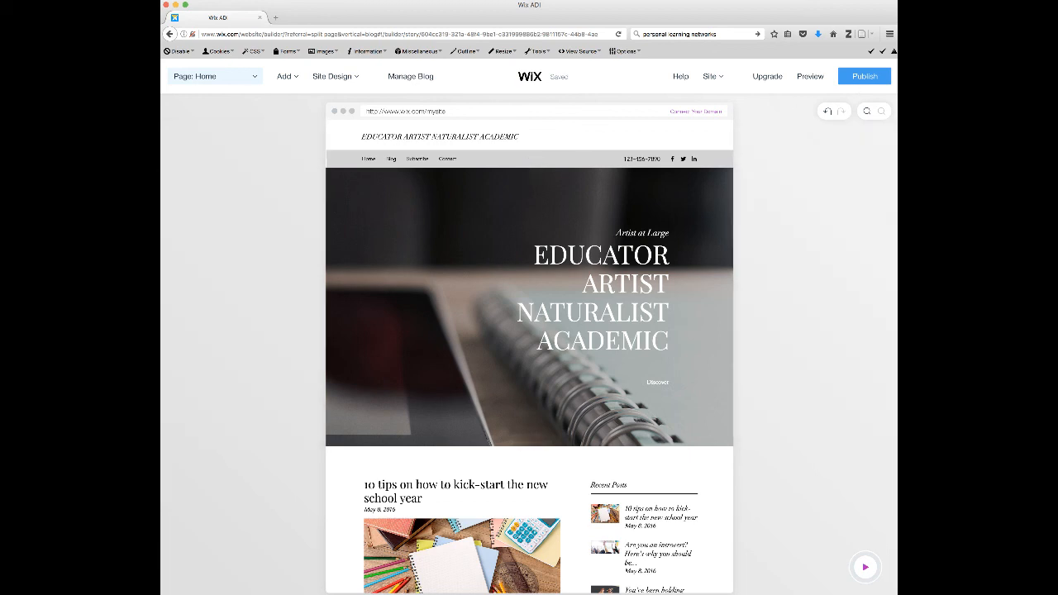
# - Publish the site on a free Wix.com domain named artistatlarge
pyautogui.click(862, 77)
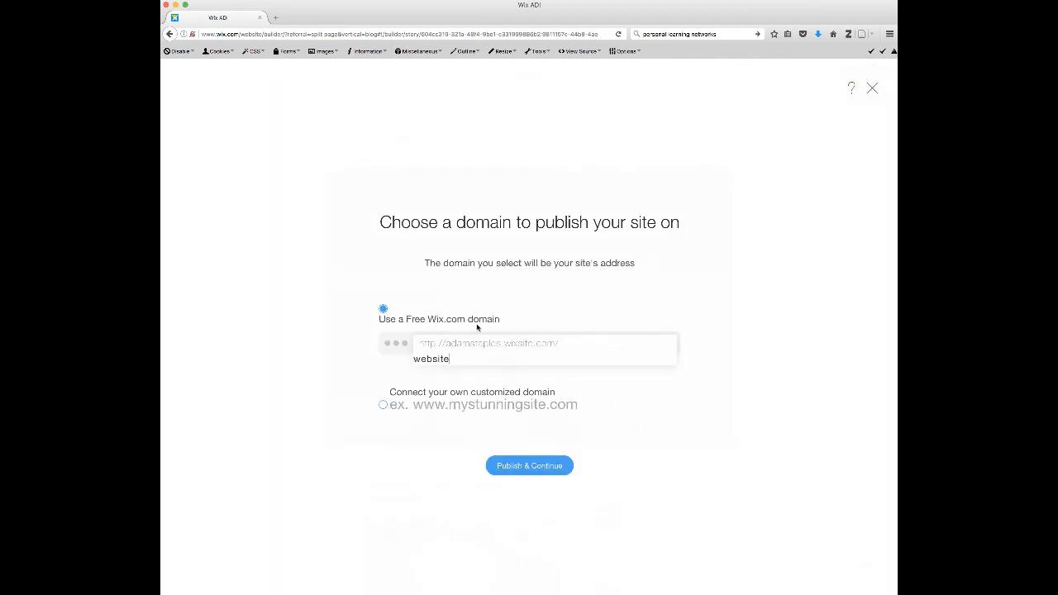
pyautogui.click(304, 328)
pyautogui.press('BackSpace')
pyautogui.press('BackSpace')
pyautogui.press('BackSpace')
pyautogui.press('BackSpace')
pyautogui.press('BackSpace')
pyautogui.press('BackSpace')
pyautogui.press('BackSpace')
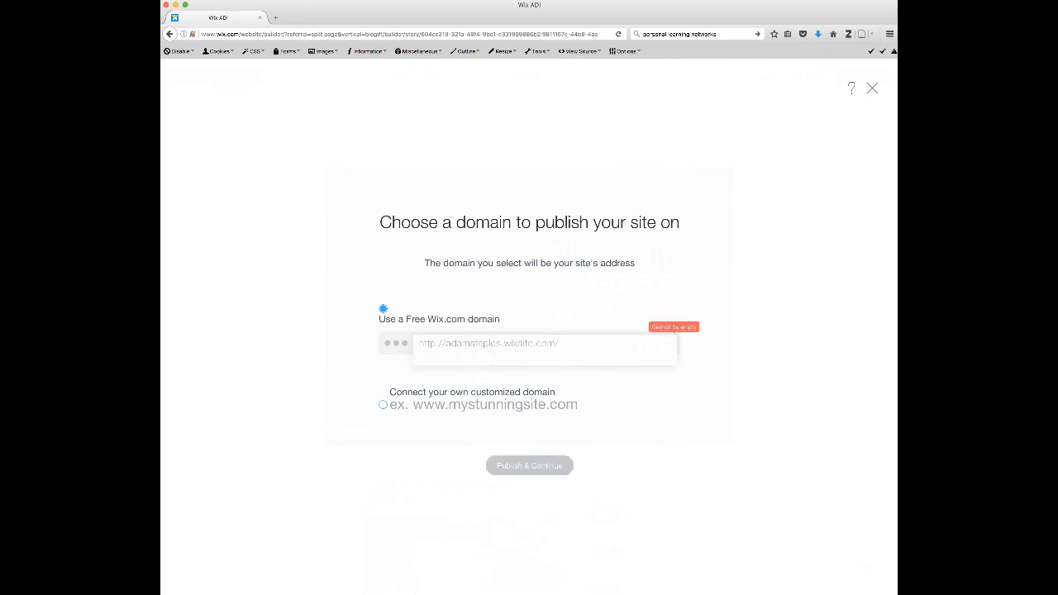
pyautogui.write('artistat')
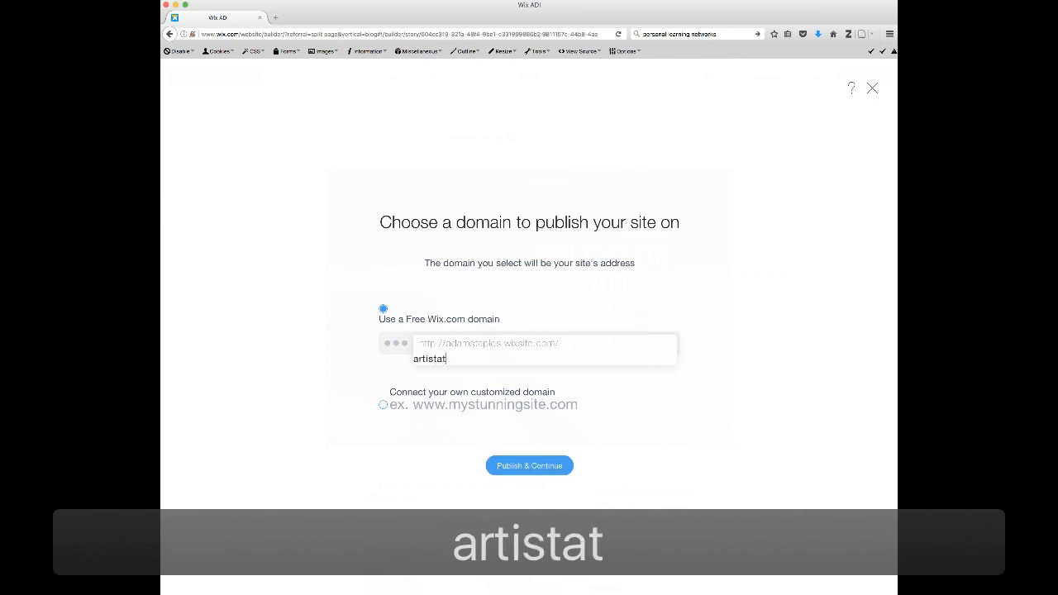
pyautogui.write('large')
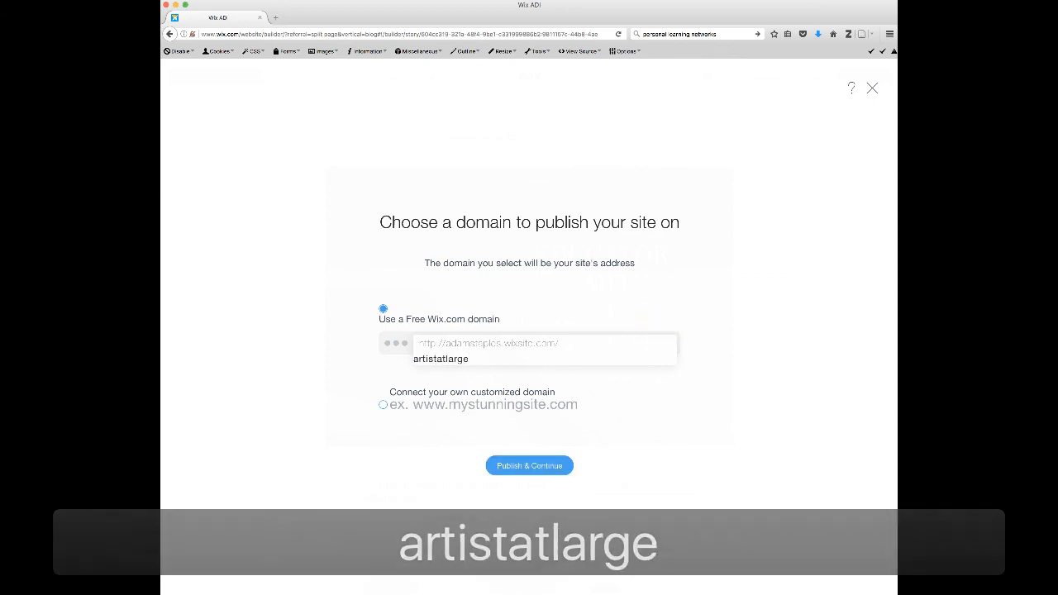
pyautogui.click(517, 468)
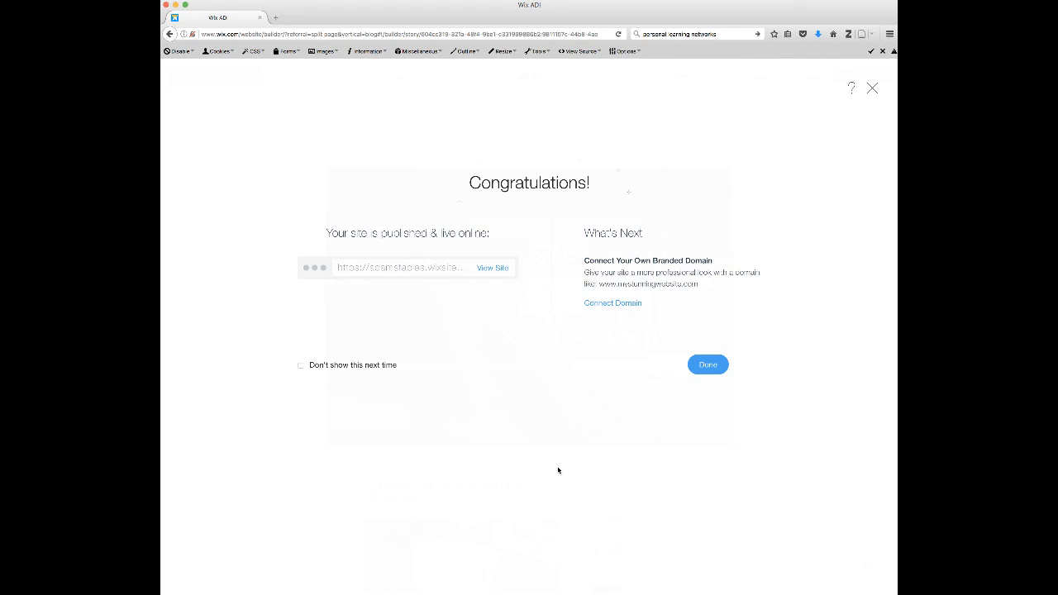
# - Open the published live site and scroll through its homepage
pyautogui.click(496, 268)
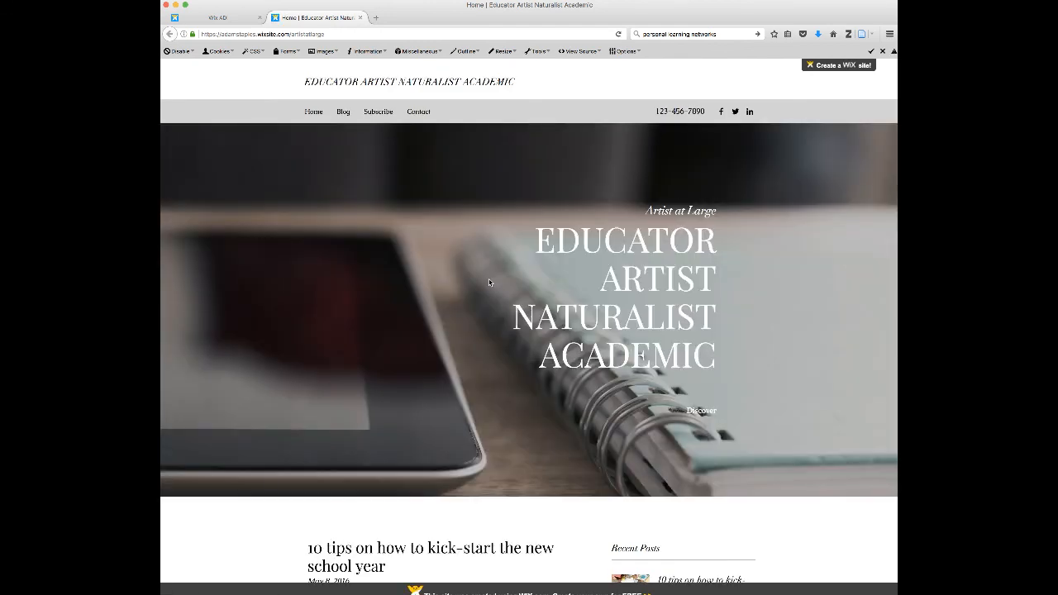
pyautogui.scroll(-5, 489, 282)
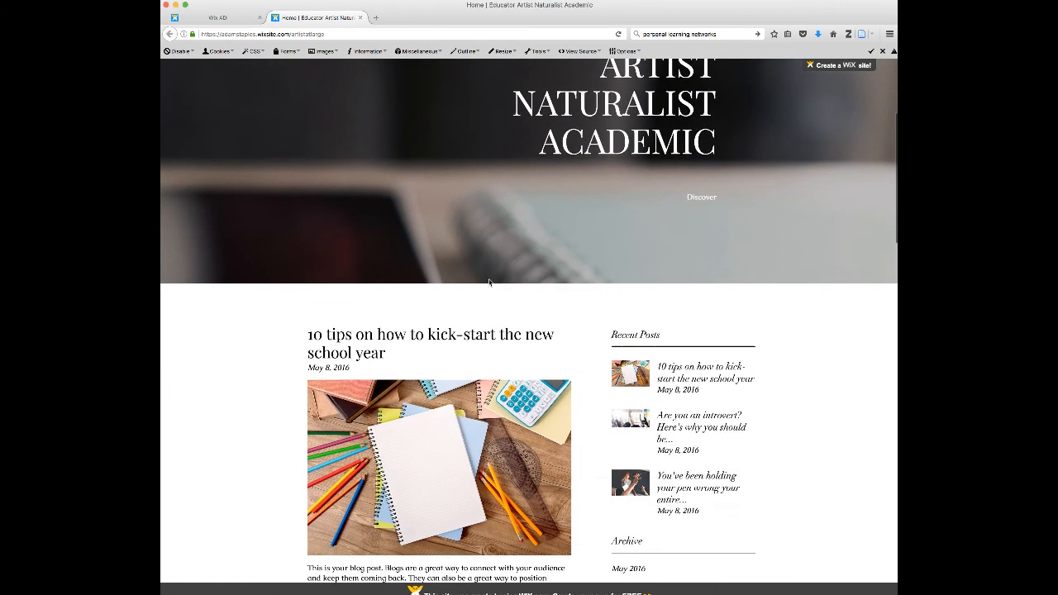
pyautogui.scroll(-3, 489, 282)
pyautogui.scroll(6, 489, 282)
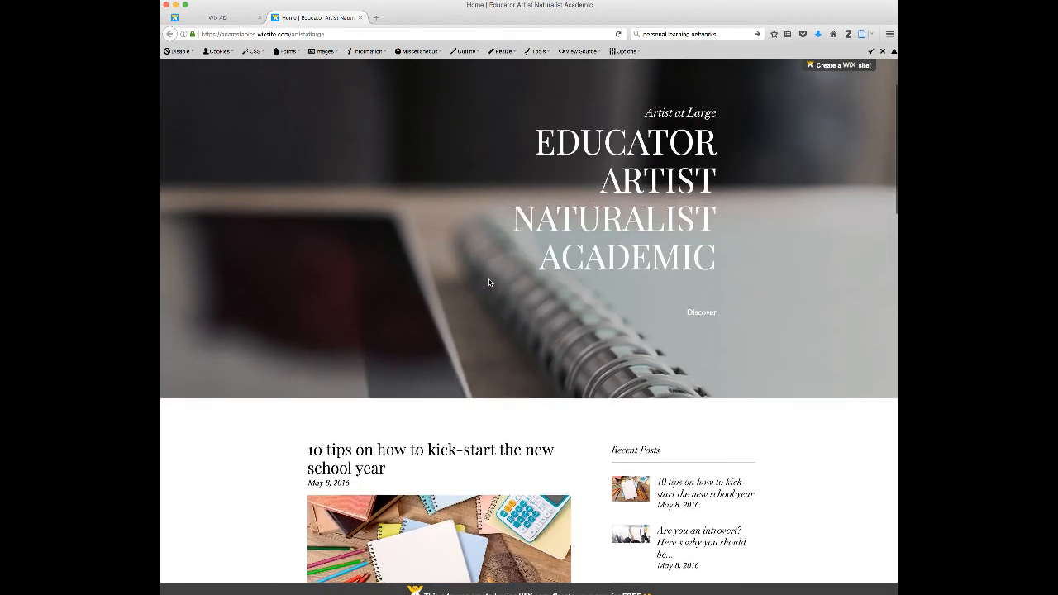
pyautogui.scroll(3, 489, 282)
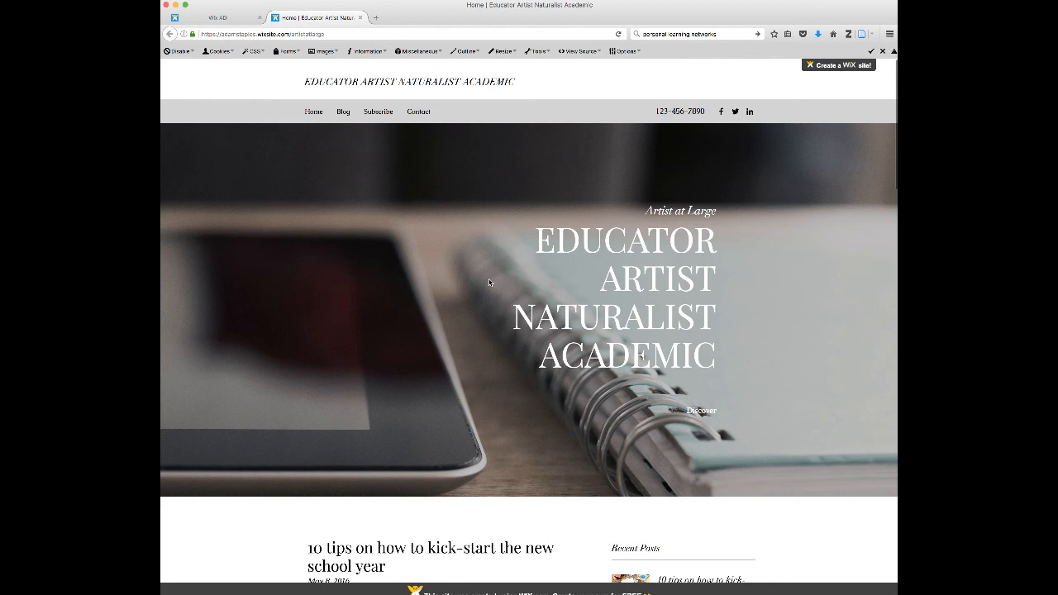